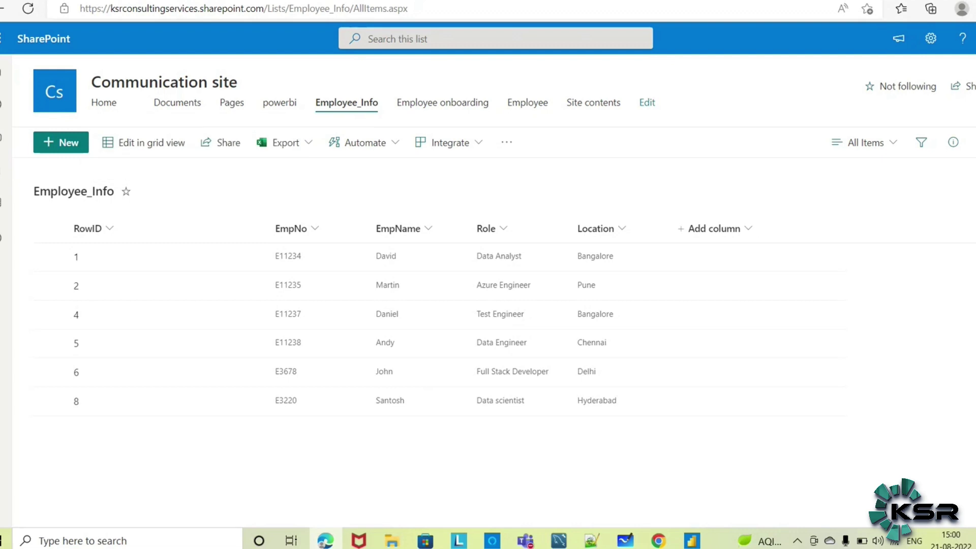
Review the employee app's DetailScreen1, EditScreen1 and BrowseScreen1 in Power Apps
key("ctrl+Tab")
key("ctrl+Tab")
key("ctrl+Tab")
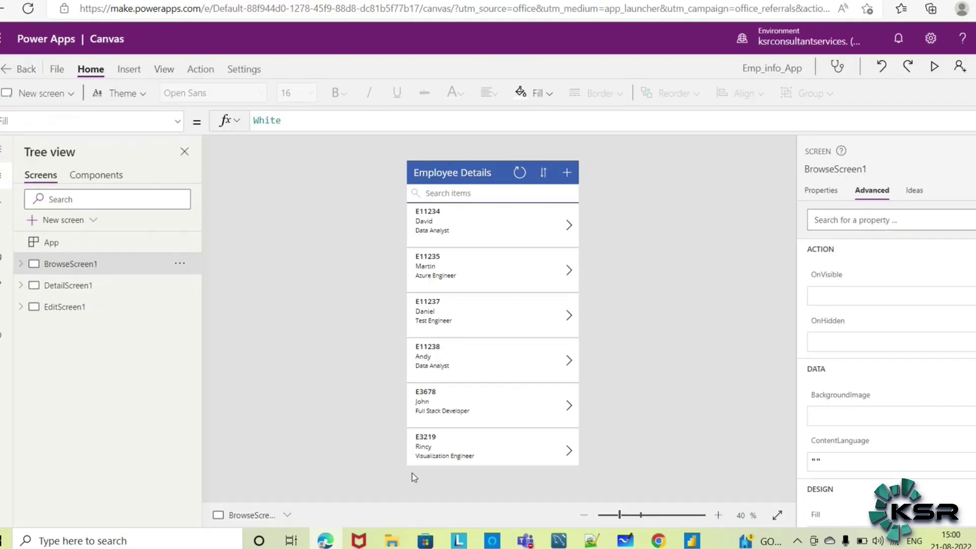
left_click(89, 291)
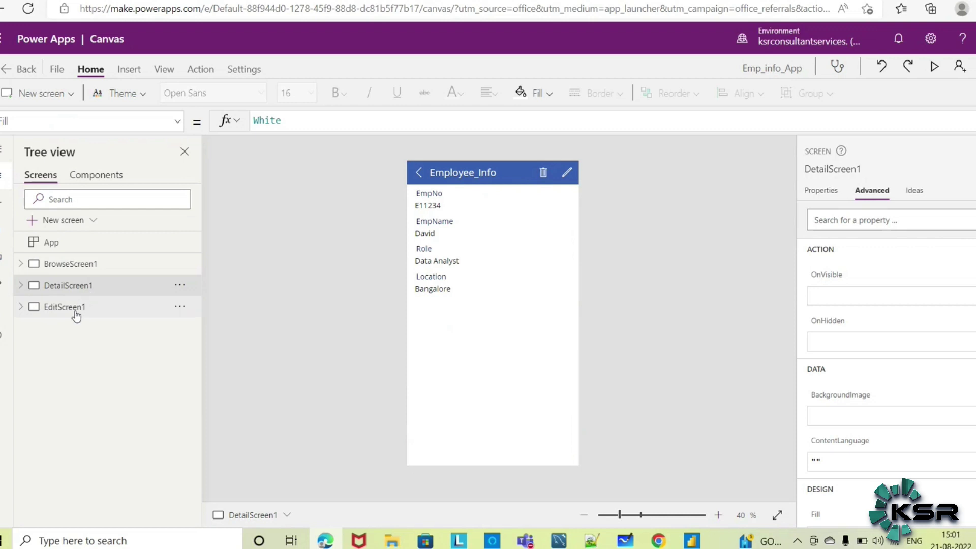
left_click(83, 306)
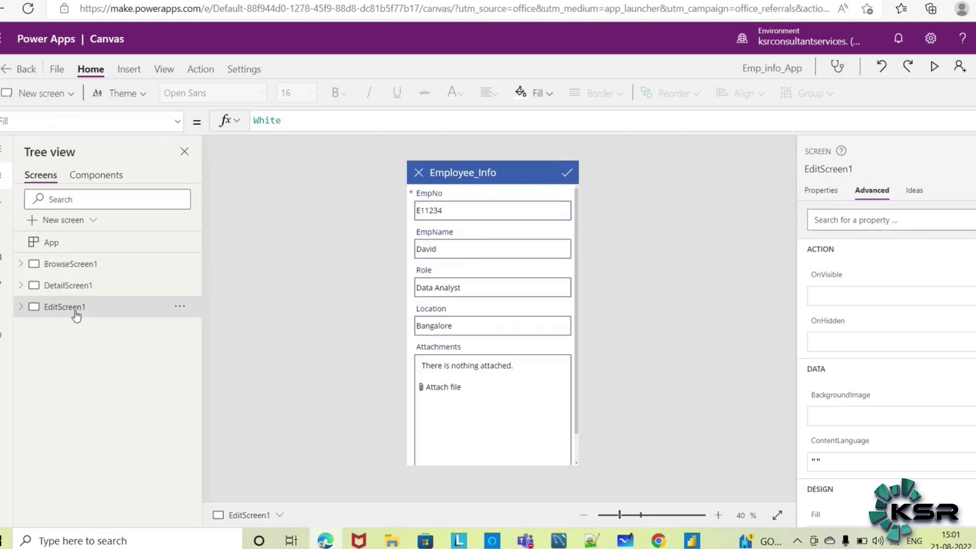
left_click(85, 264)
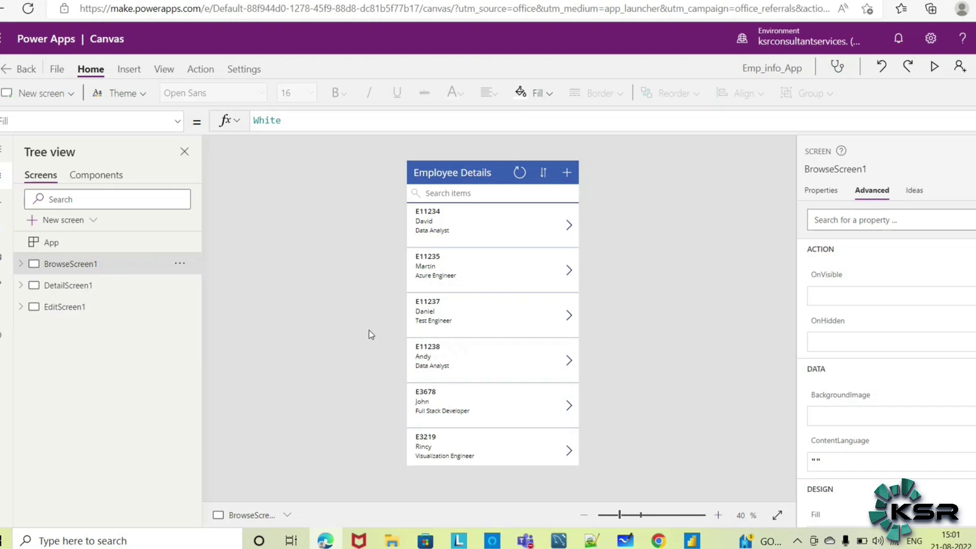
Switch between the browser tabs and Power BI, ending with the Power BI report in front
left_click(690, 541)
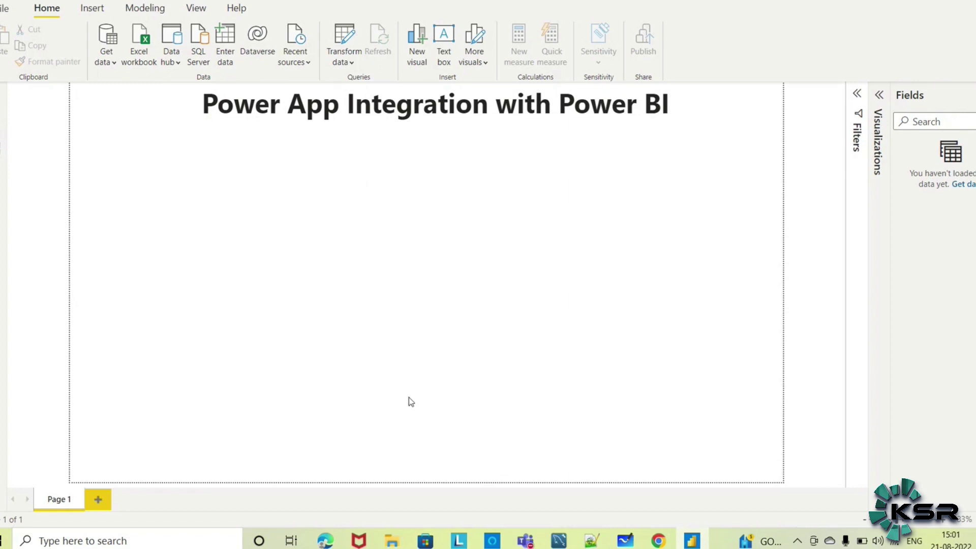
left_click(329, 540)
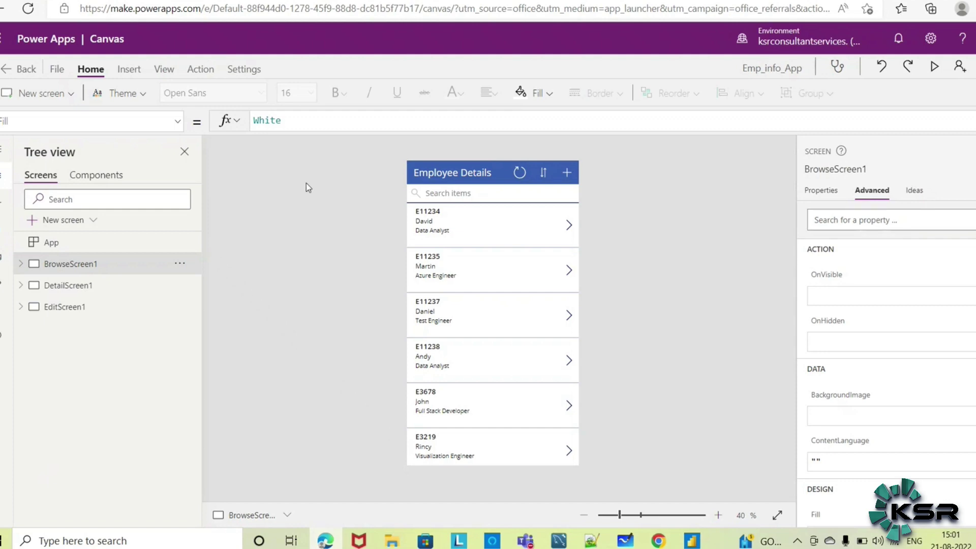
key("ctrl+Tab")
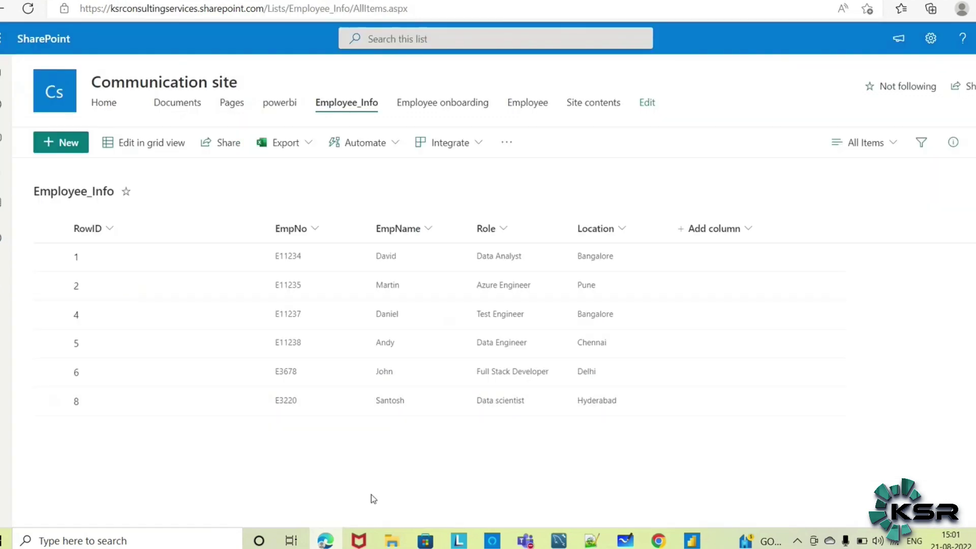
left_click(691, 540)
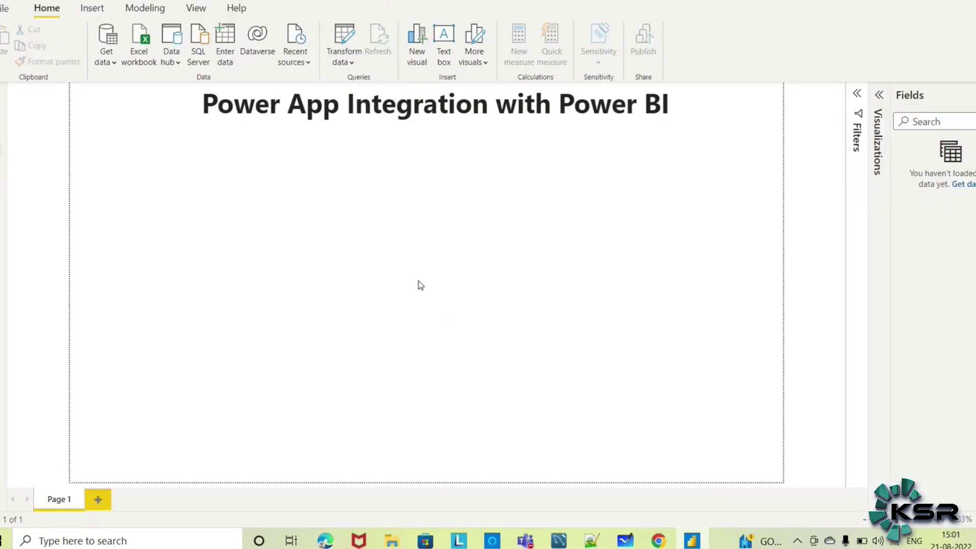
From the full Get data catalogue, pick SharePoint Online List under Online Services and connect
left_click(105, 62)
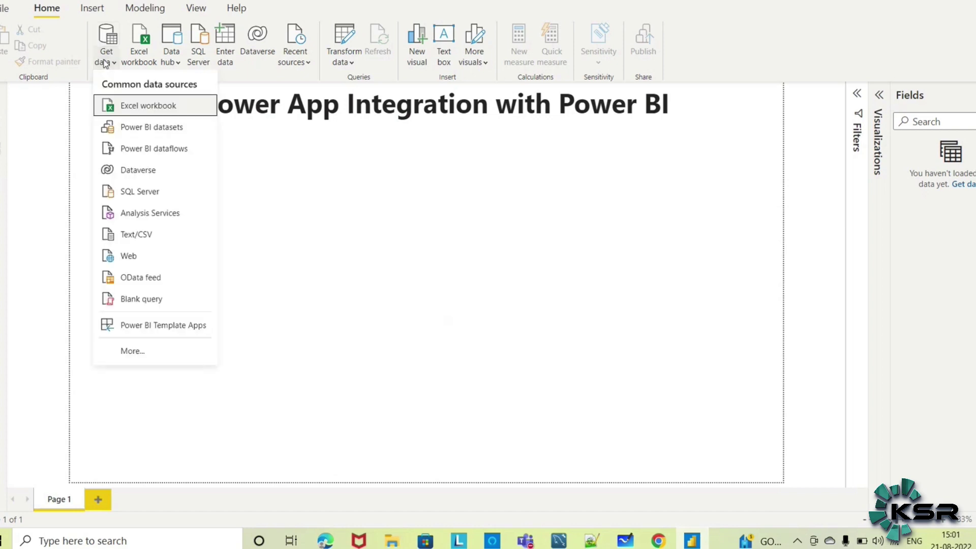
left_click(133, 351)
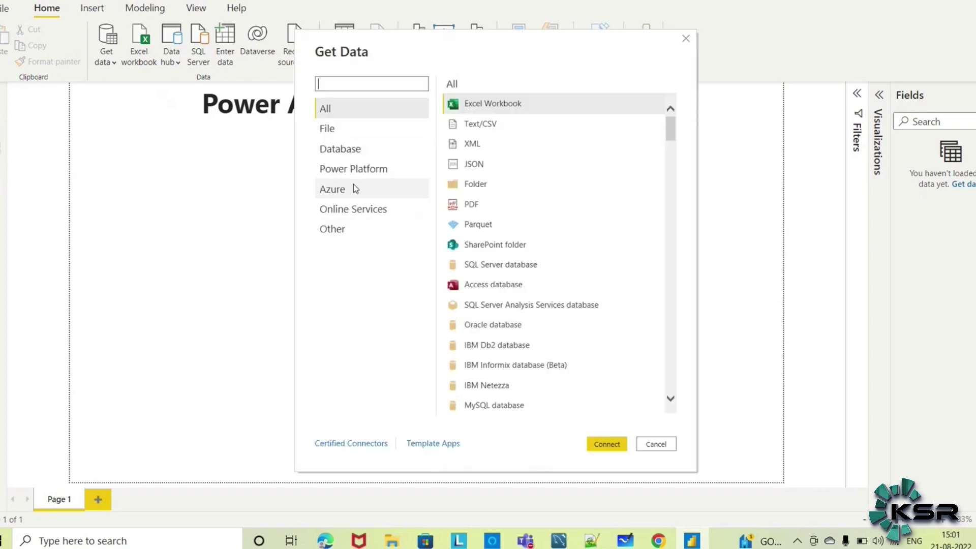
left_click(382, 210)
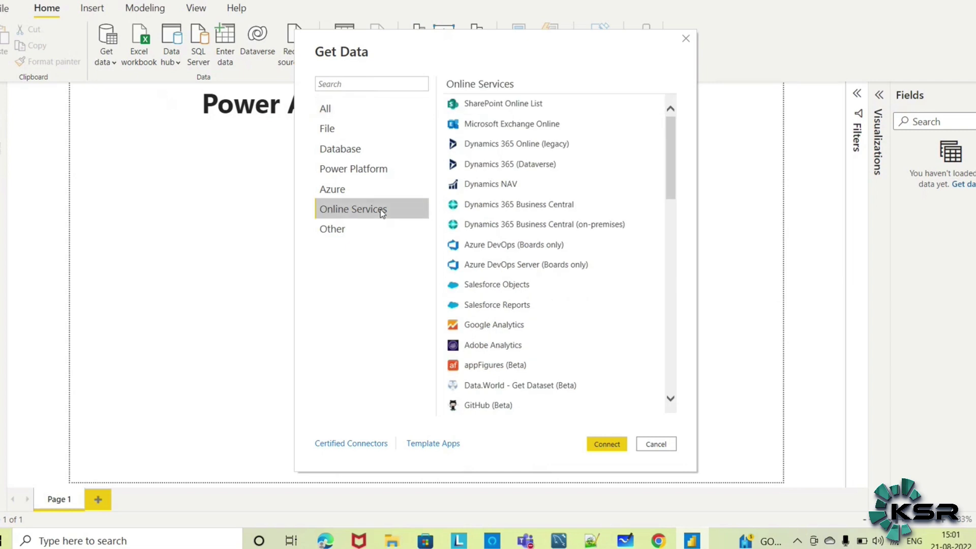
left_click(504, 105)
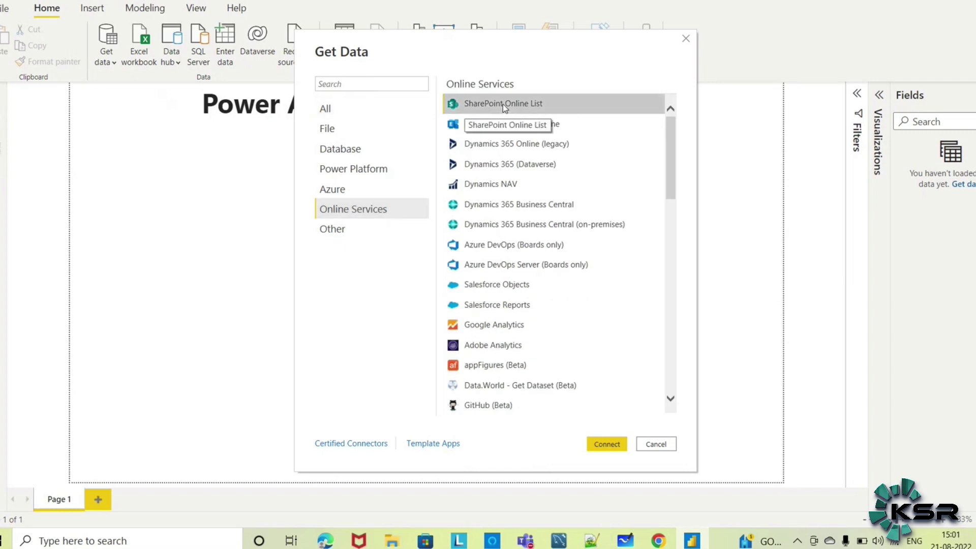
left_click(607, 444)
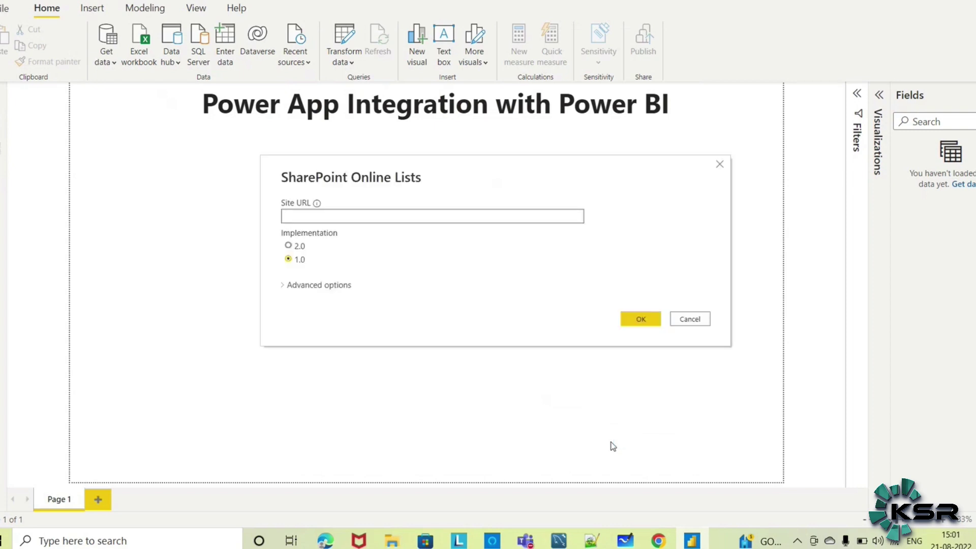
left_click(326, 541)
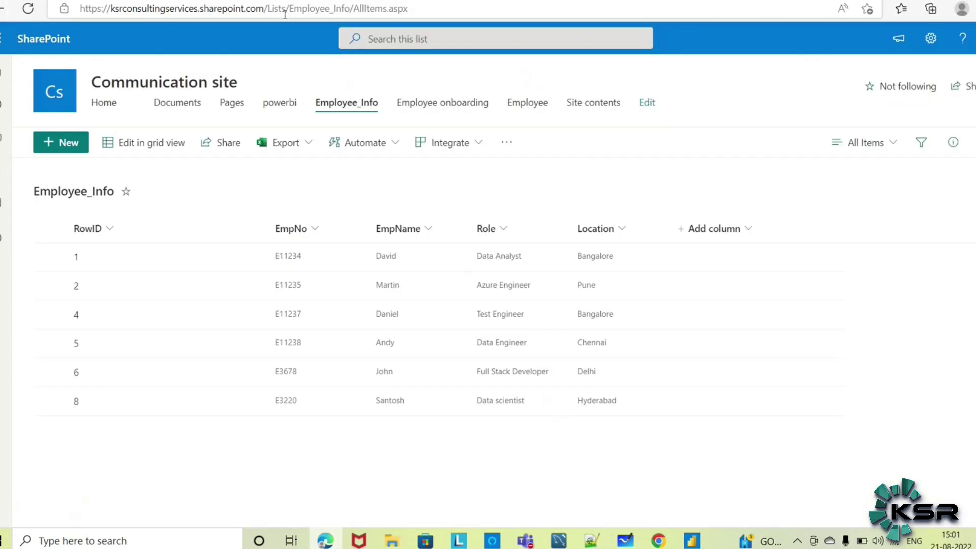
left_click(265, 8)
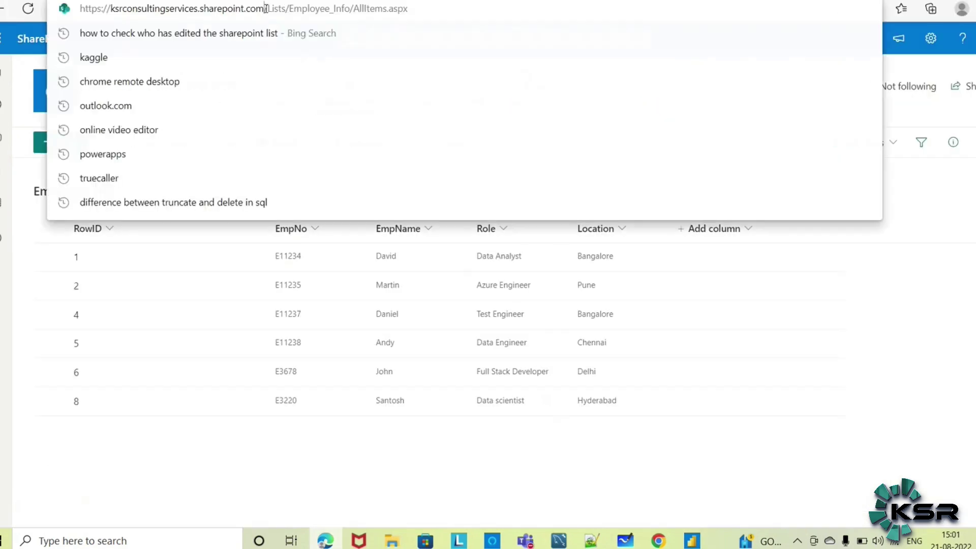
left_click_drag(265, 8, 74, 2)
key("ctrl+c")
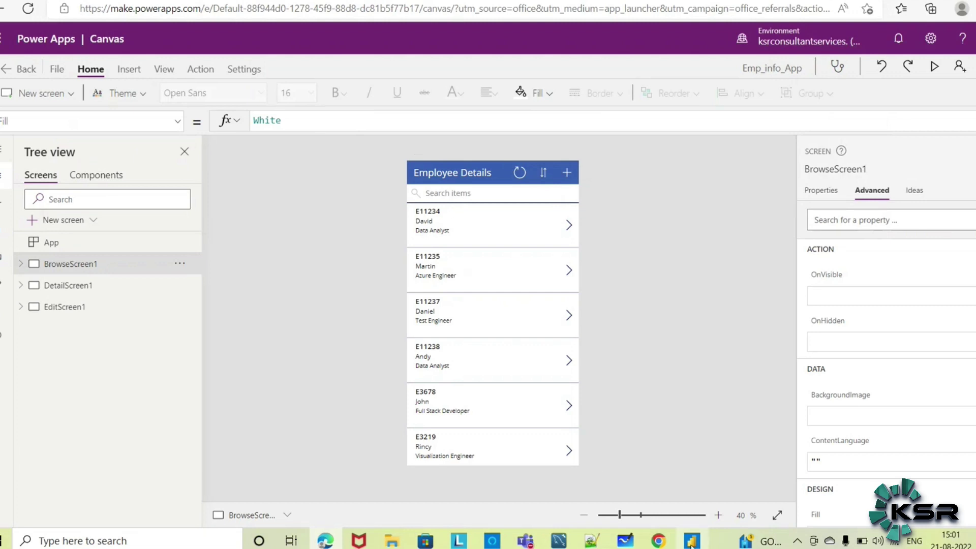
mouse_move(691, 545)
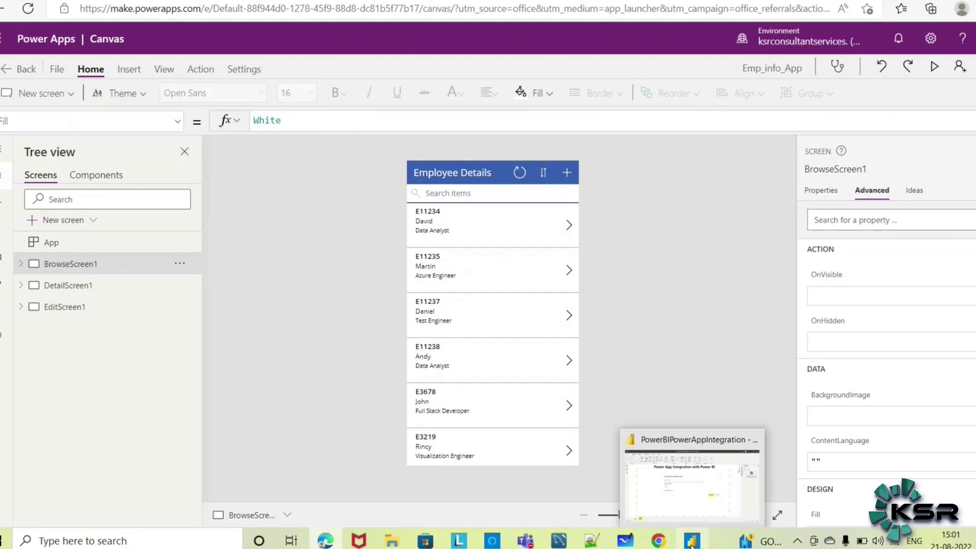
left_click(691, 483)
key("ctrl+v")
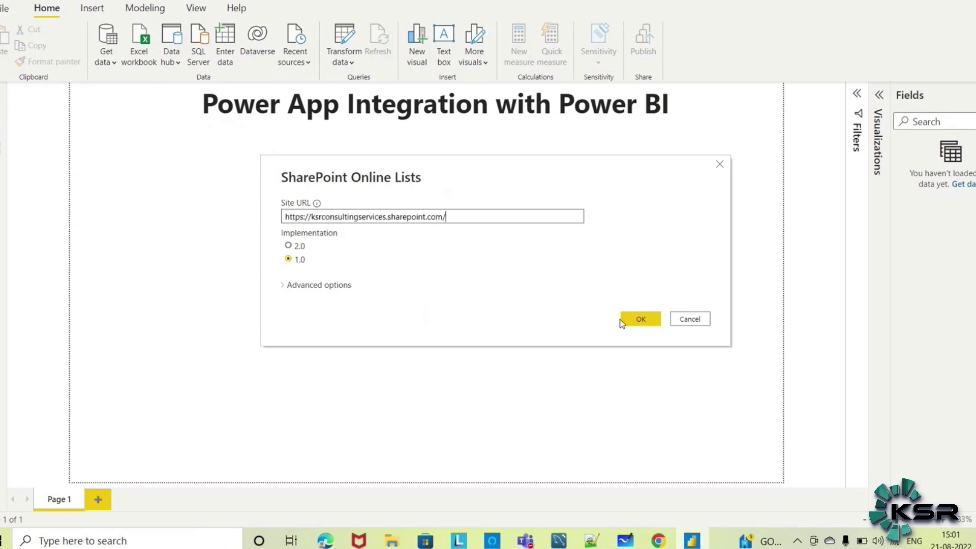
left_click(637, 319)
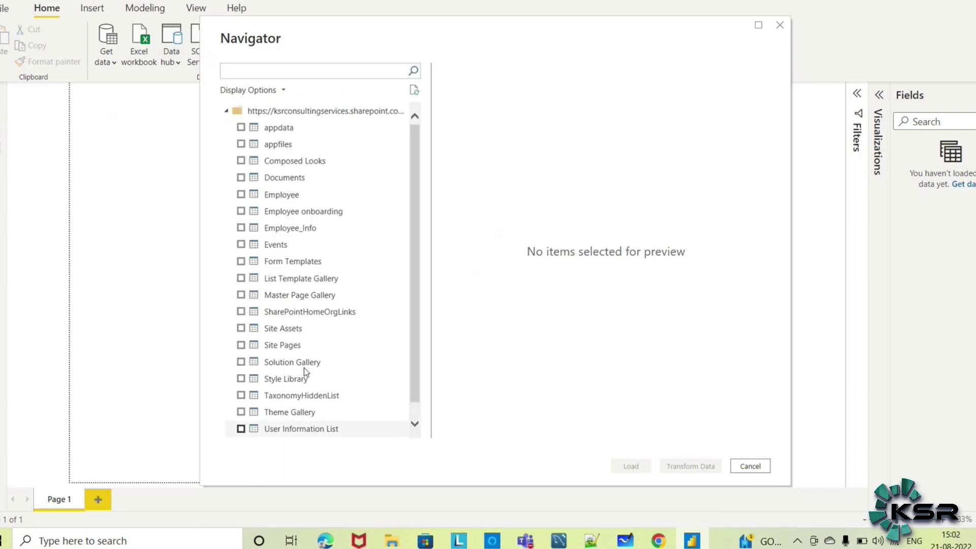
Check Employee_Info in Navigator, scroll its preview to the Title and Modified columns, and load it
left_click(241, 228)
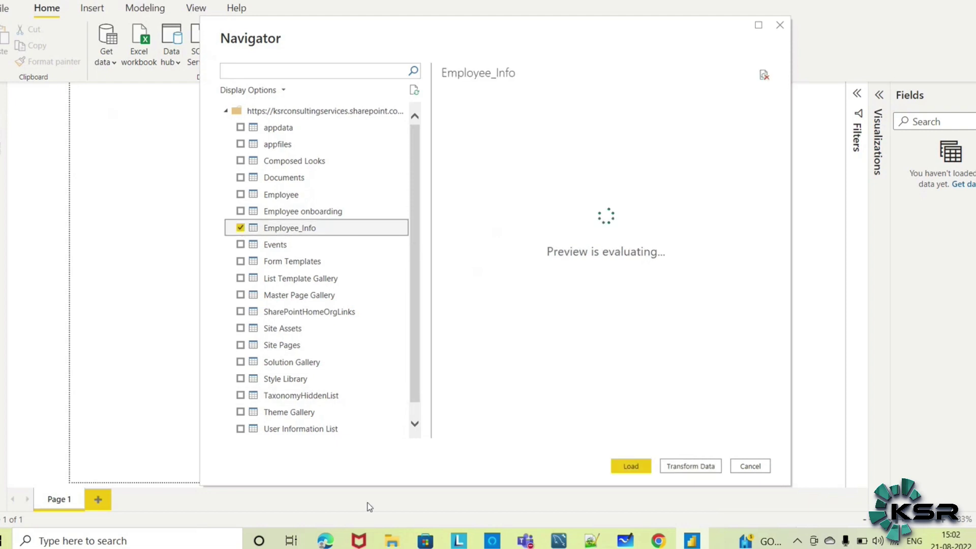
left_click(333, 537)
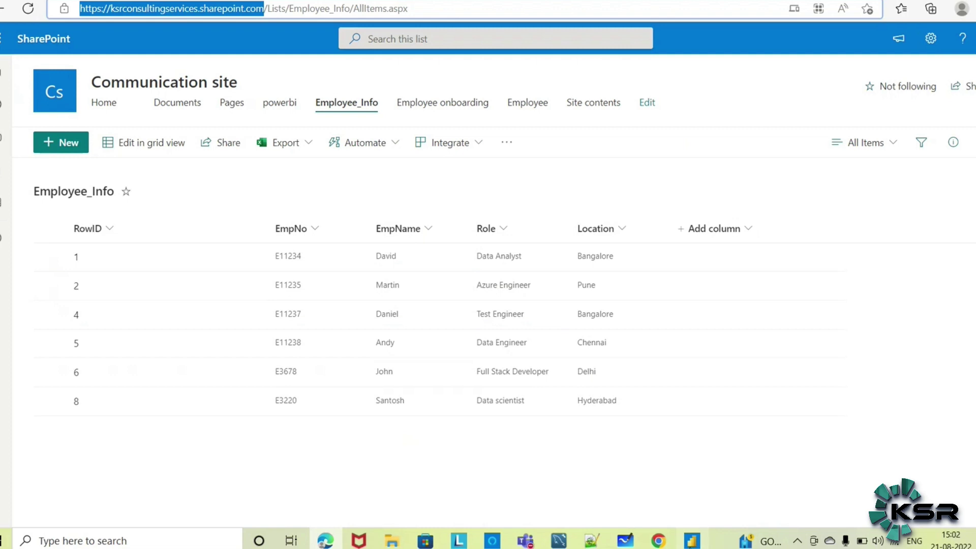
left_click(691, 540)
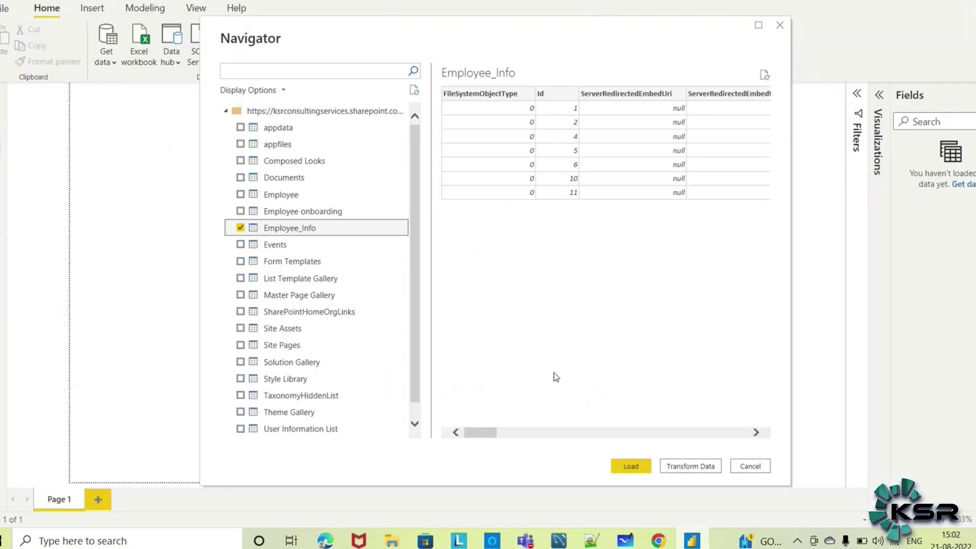
mouse_move(470, 438)
left_mouse_down()
mouse_move(669, 450)
mouse_move(773, 436)
mouse_move(464, 429)
left_mouse_up()
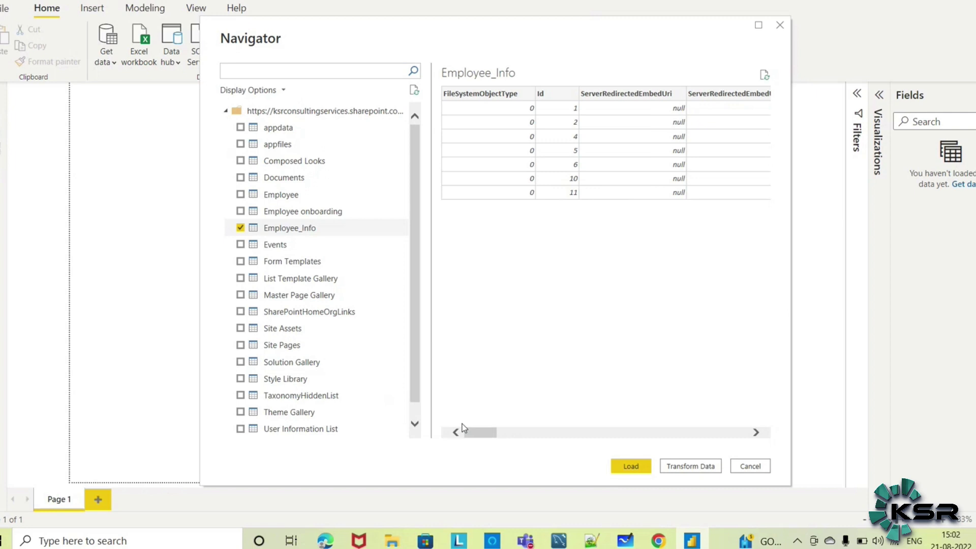
left_click(756, 432)
left_click(756, 432)
left_click(756, 432)
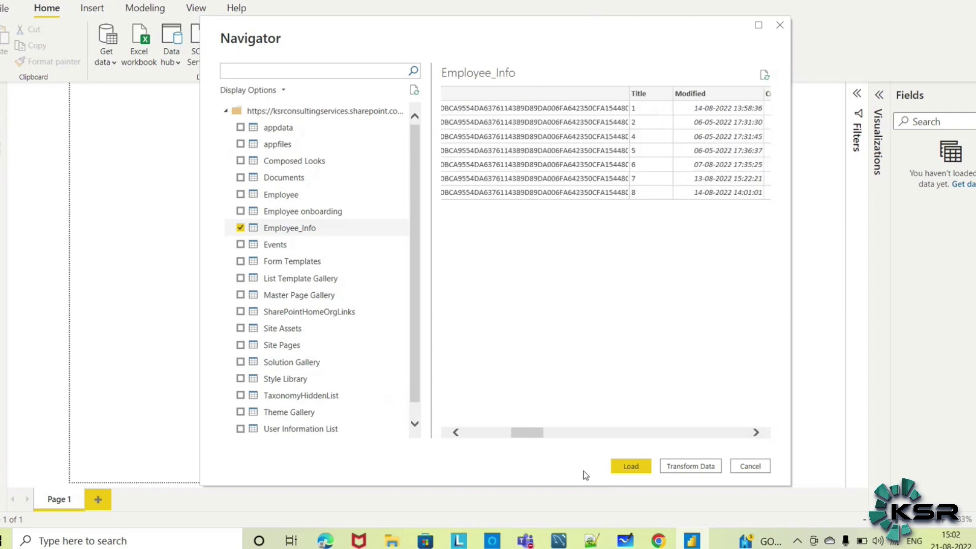
left_click(633, 469)
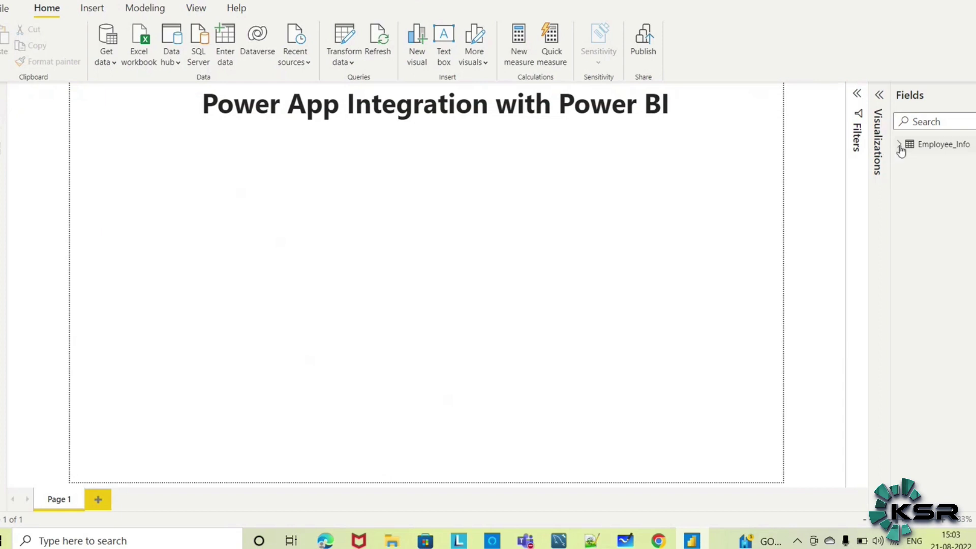
Expand Employee_Info and insert a blank Table visual, sized wider and shorter
left_click(900, 147)
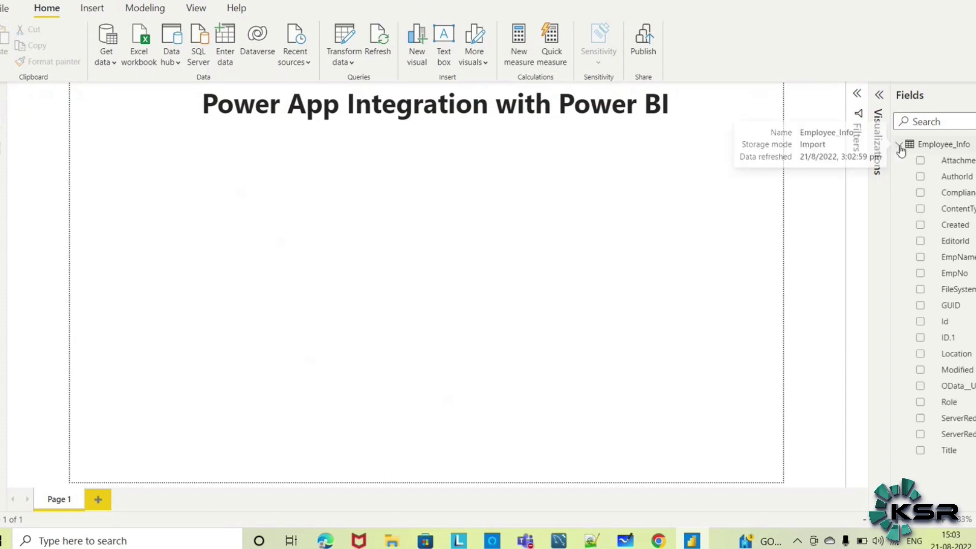
left_click(879, 96)
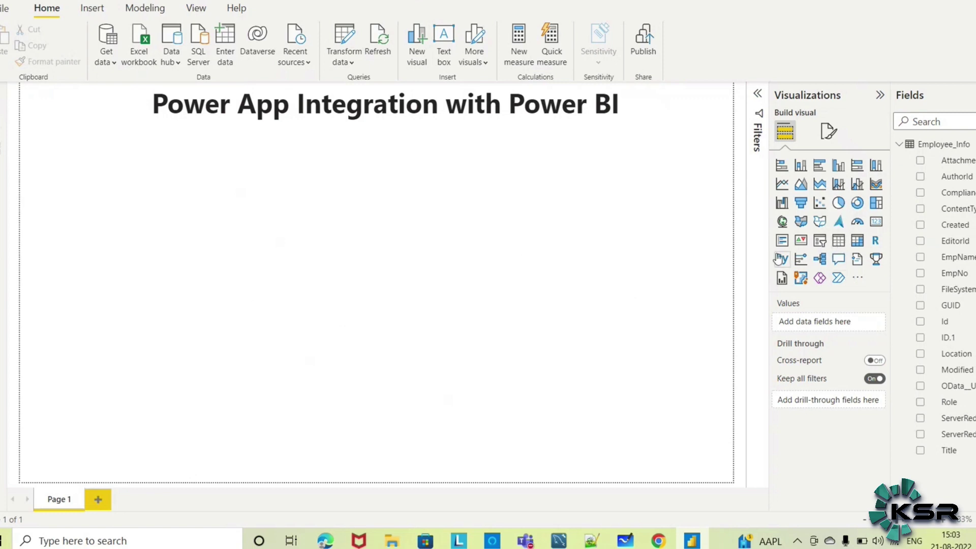
left_click(839, 240)
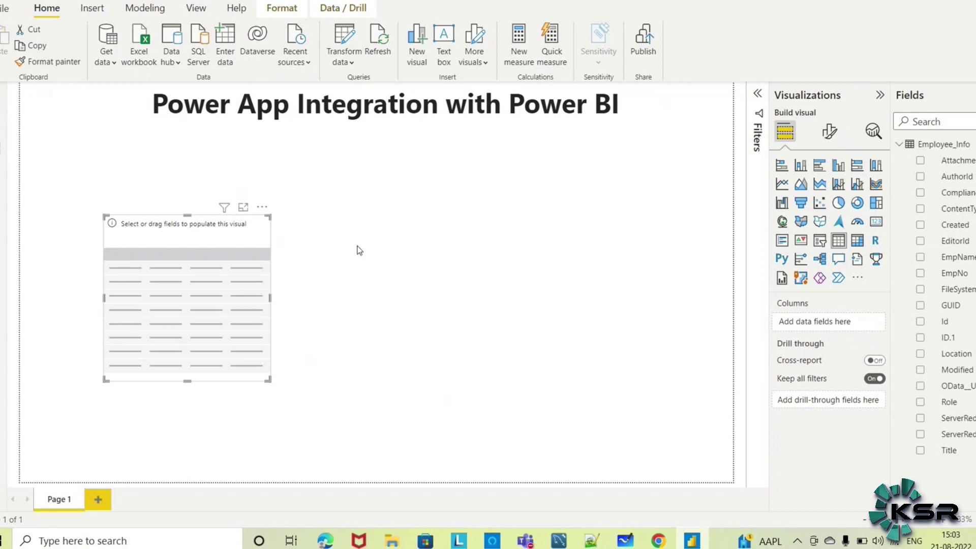
left_click_drag(268, 380, 509, 343)
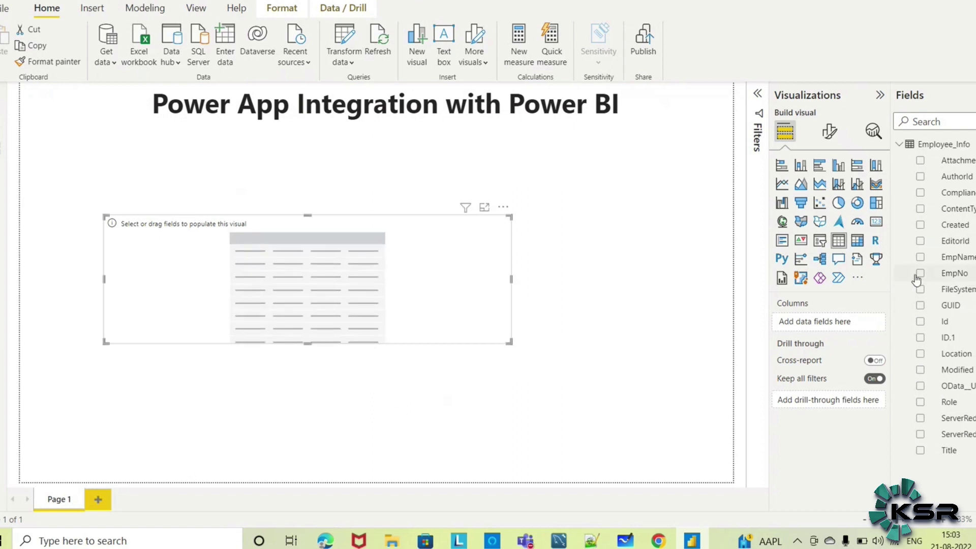
Add EmpNo, EmpName, Role and Location as the table's columns
left_click(920, 274)
left_click(920, 258)
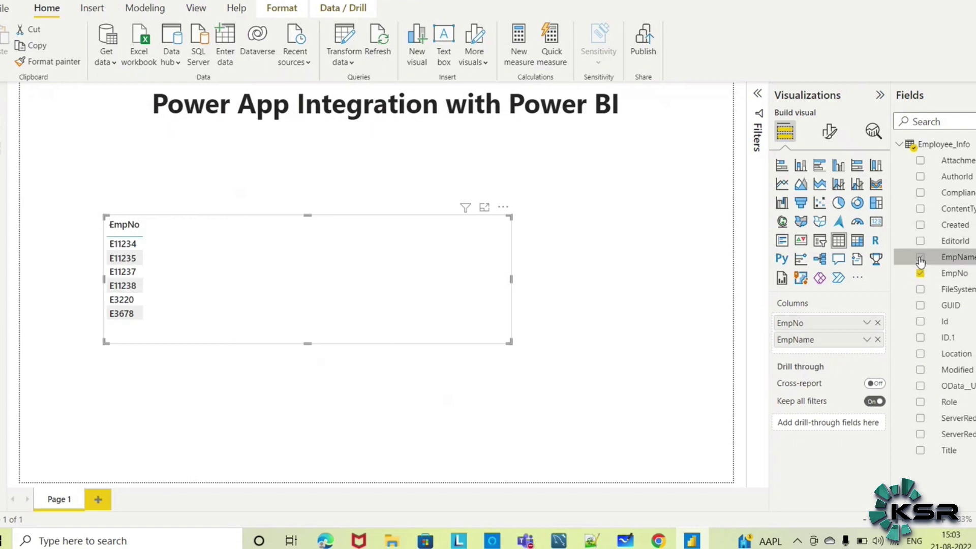
left_click(919, 409)
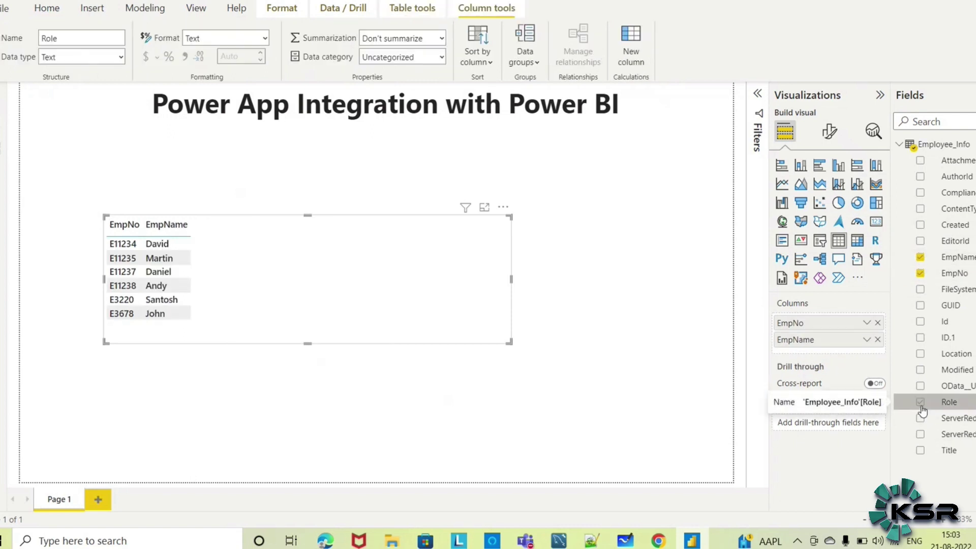
left_click(921, 404)
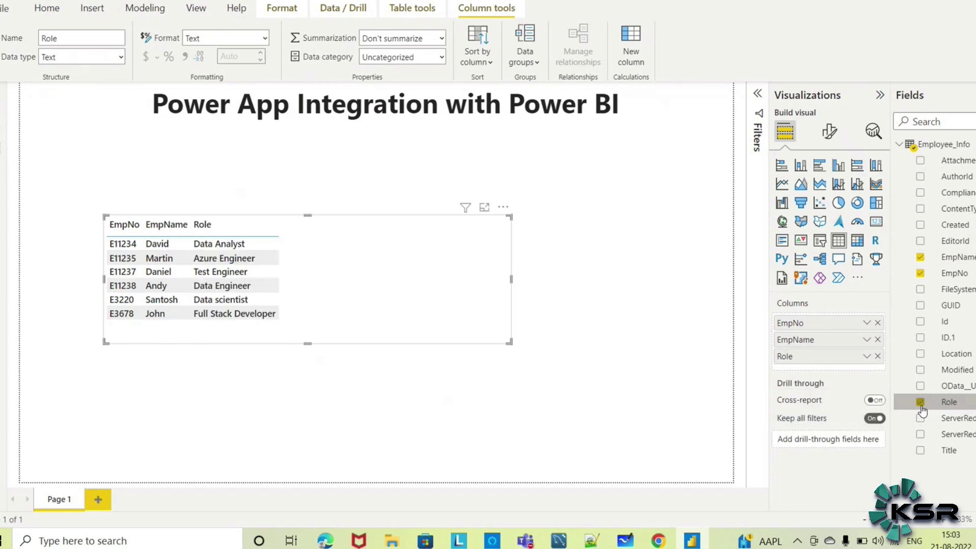
left_click(921, 356)
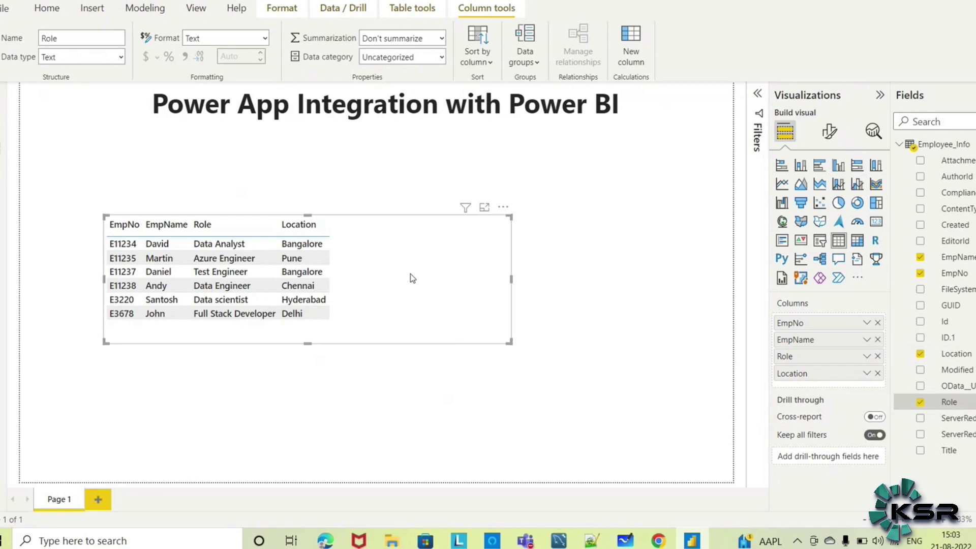
Move and resize the employee table toward the right side of the page
left_click_drag(412, 278, 604, 268)
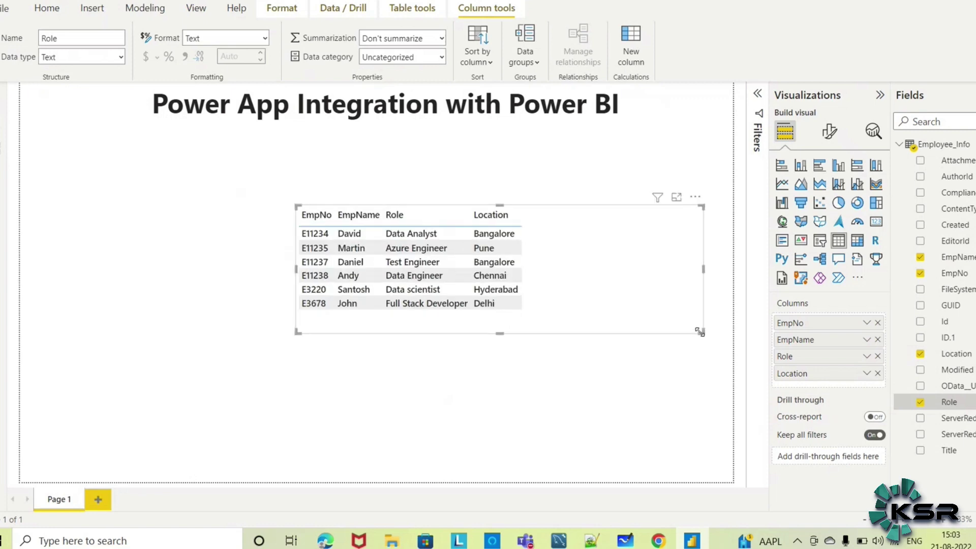
left_click_drag(699, 331, 545, 359)
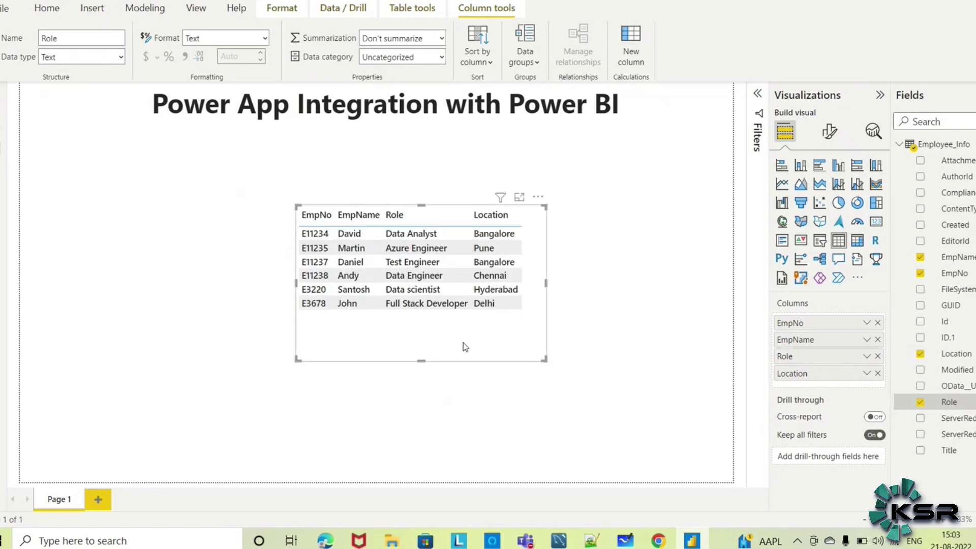
left_click_drag(462, 342, 555, 342)
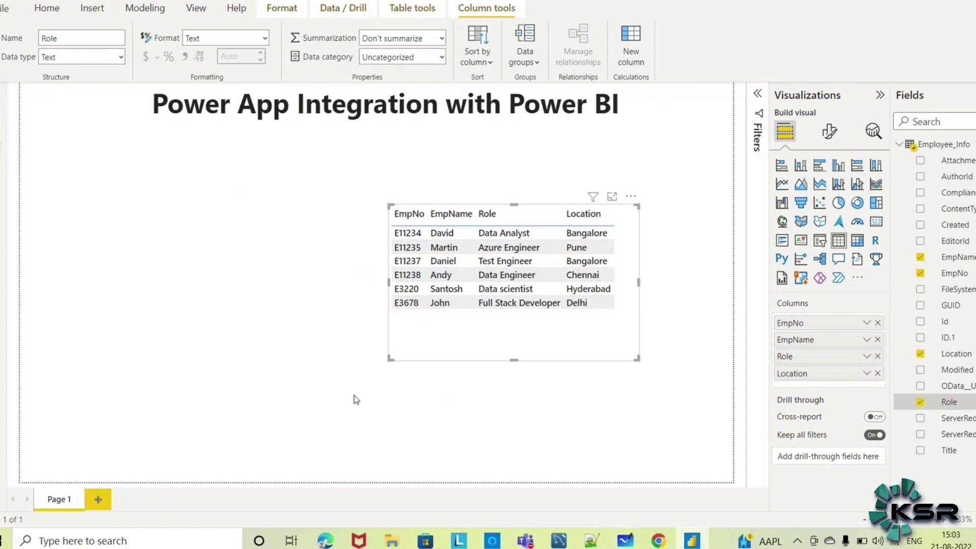
left_click(180, 393)
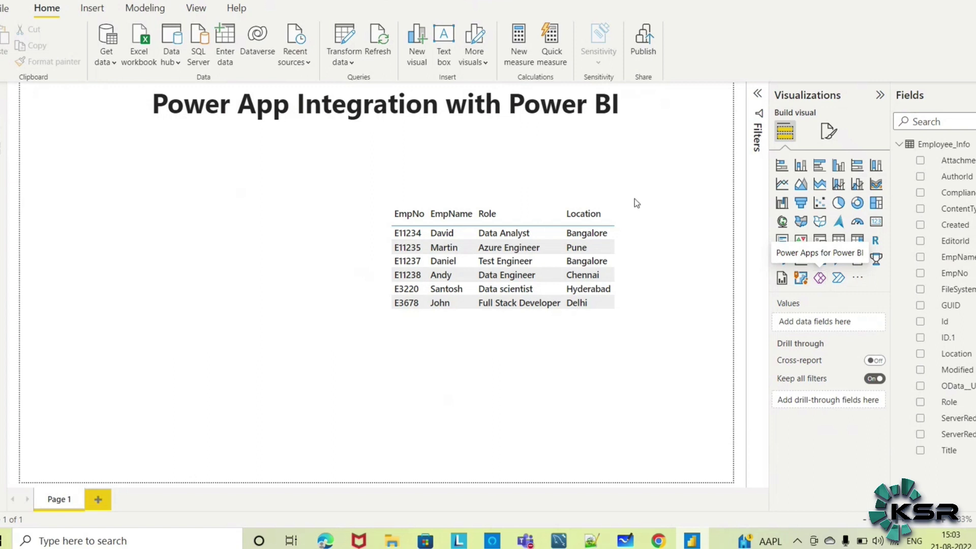
left_click(473, 336)
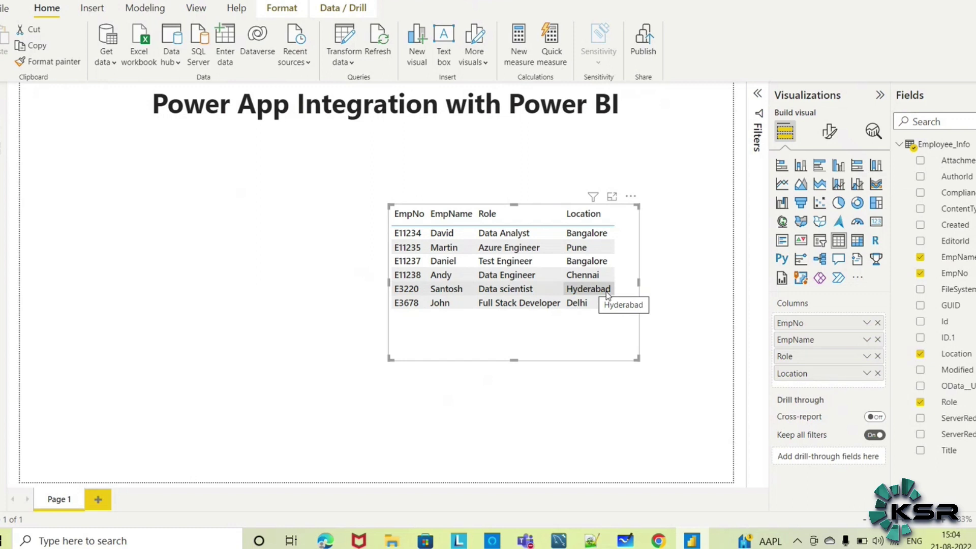
left_click(326, 540)
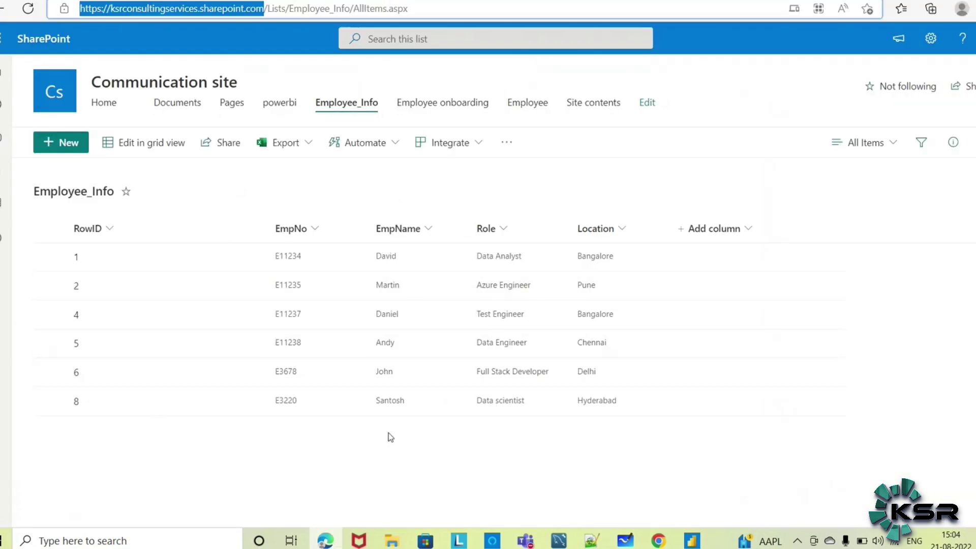
Enter and exit grid view on the Employee_Info list, then cycle windows back to Power BI
left_click(138, 147)
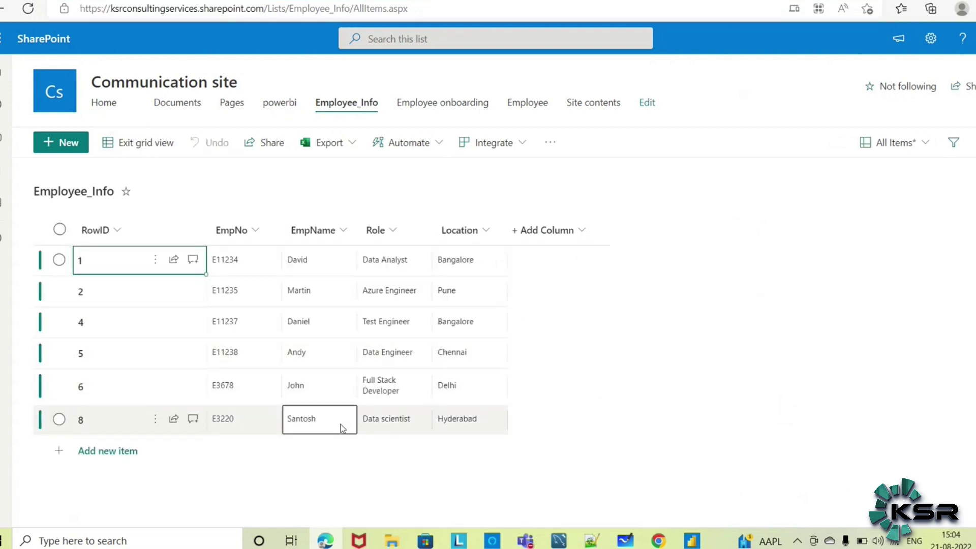
left_click(150, 156)
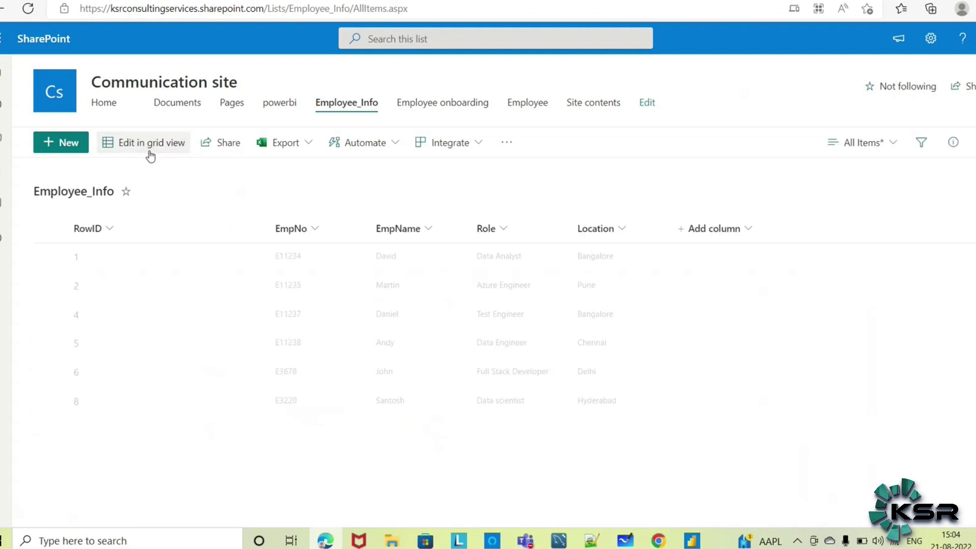
left_click(694, 540)
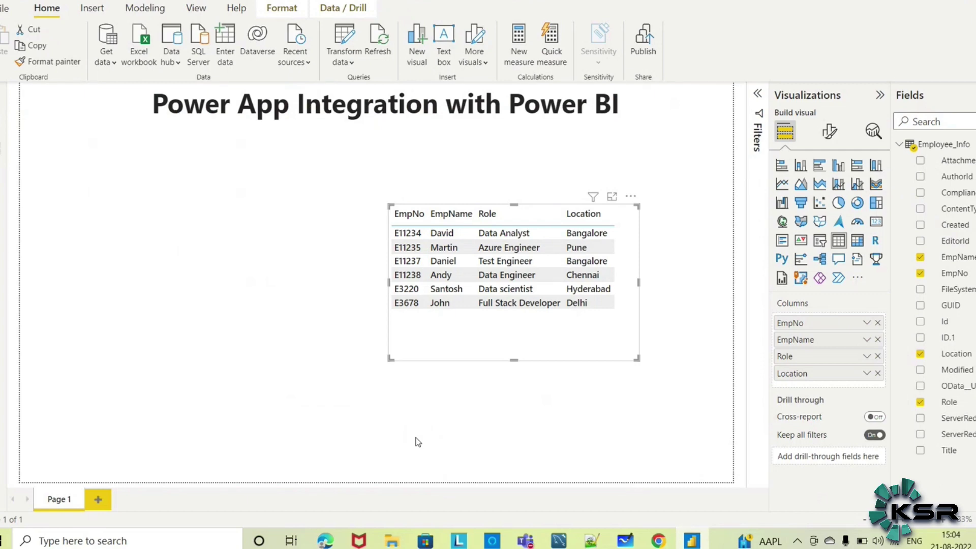
left_click(325, 541)
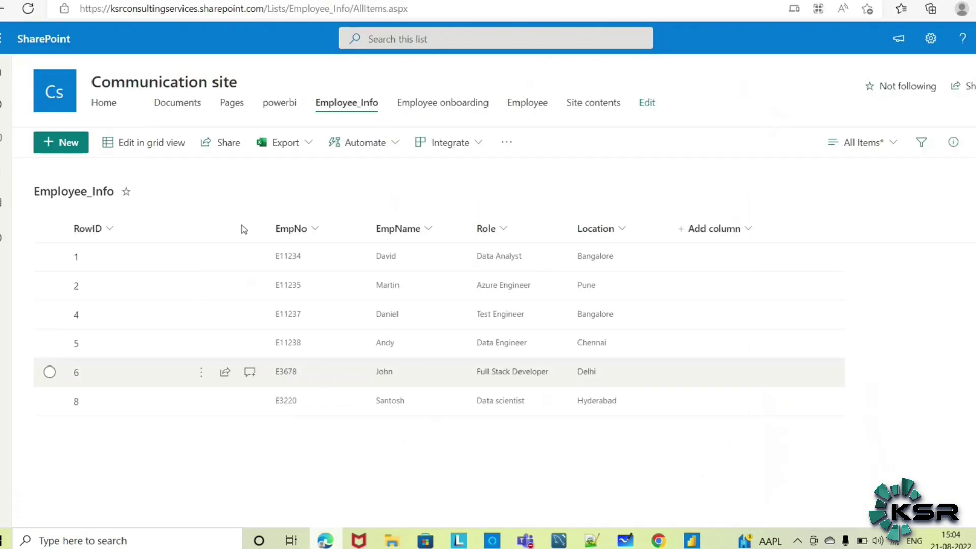
key("ctrl+Tab")
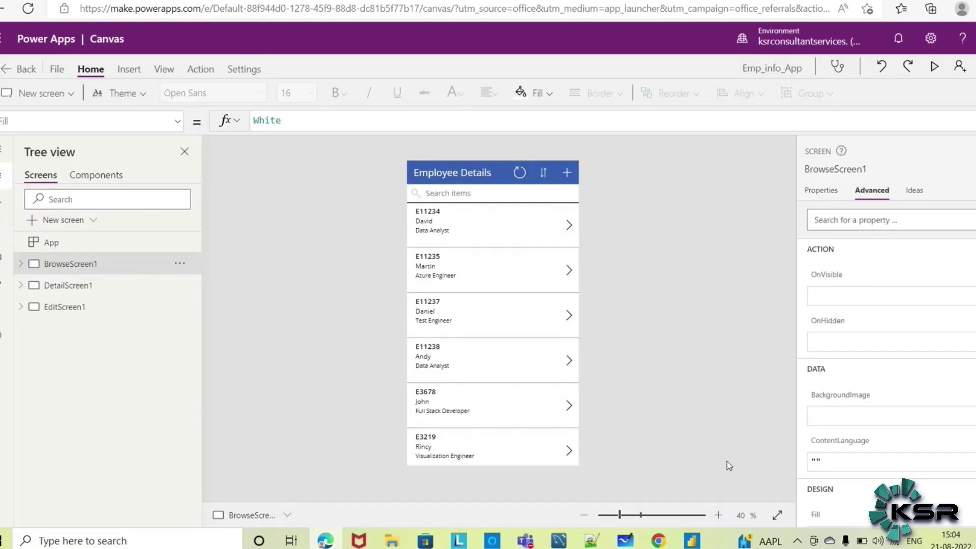
left_click(691, 540)
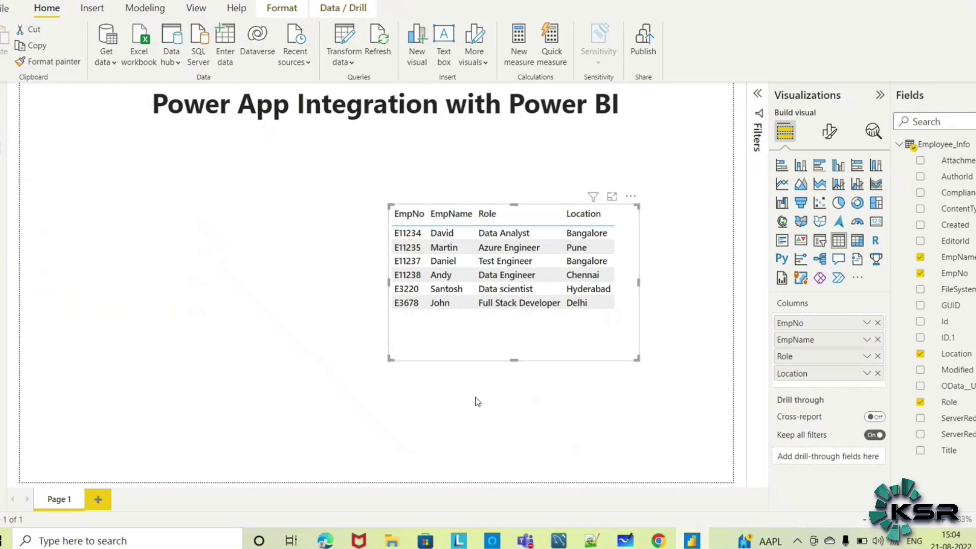
Add a Power Apps visual, stretch it over the page's left side, and give it the Id field
left_click(162, 347)
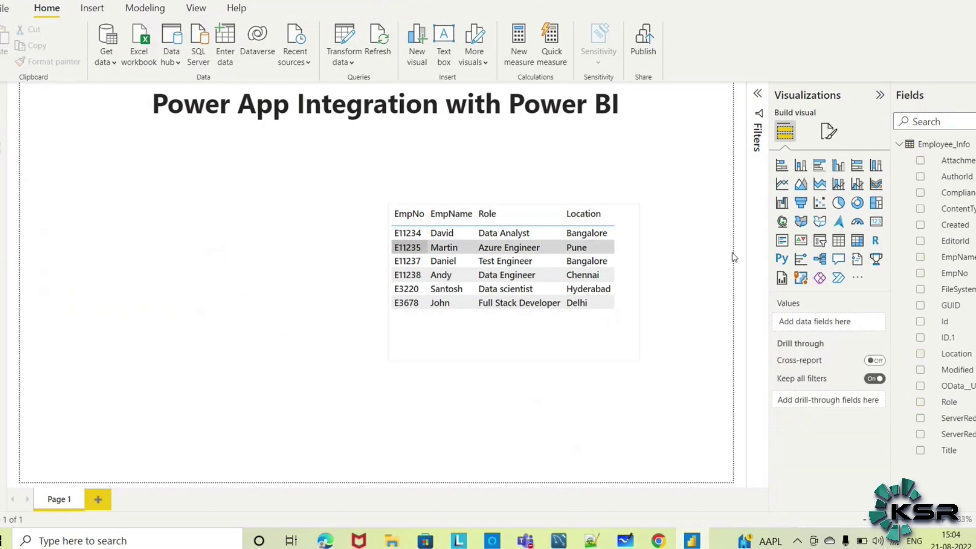
left_click(819, 280)
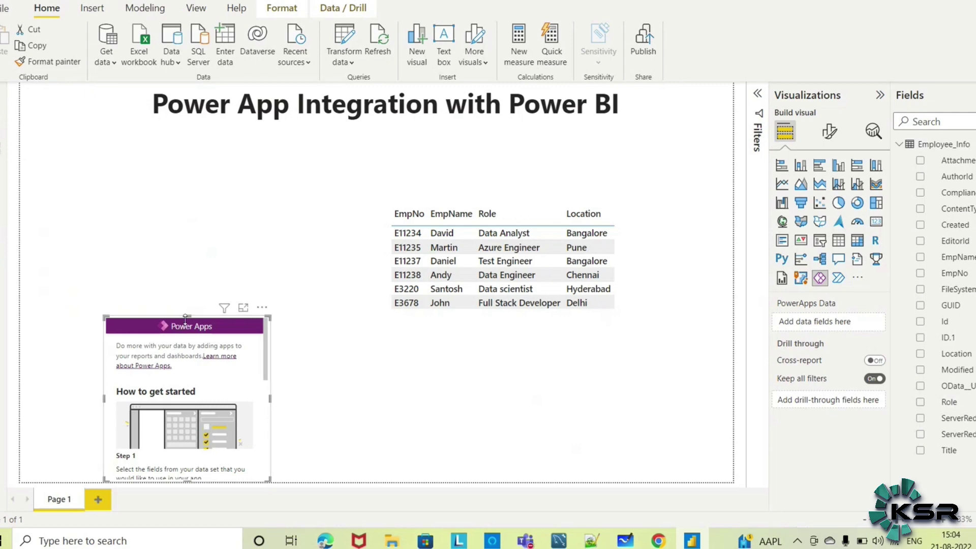
left_click_drag(186, 319, 62, 137)
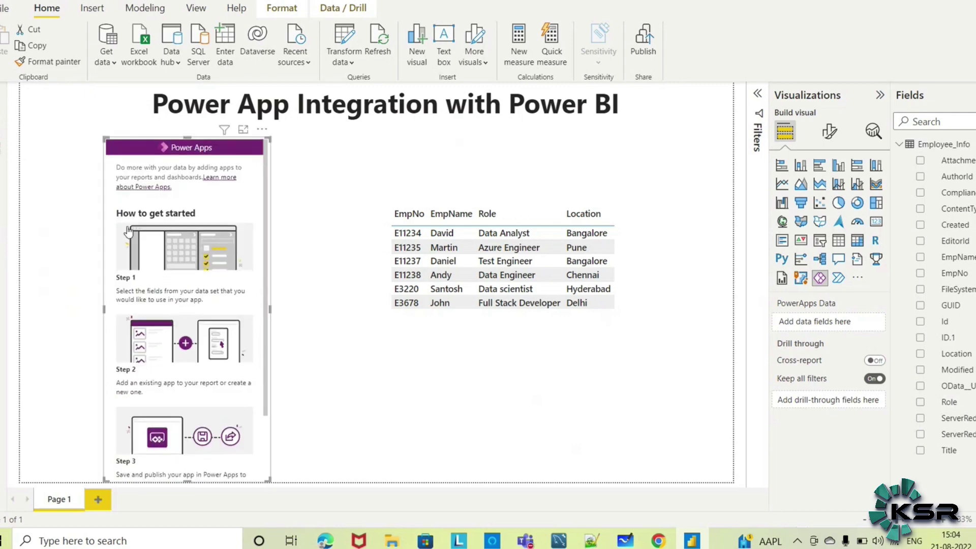
left_click_drag(104, 308, 30, 293)
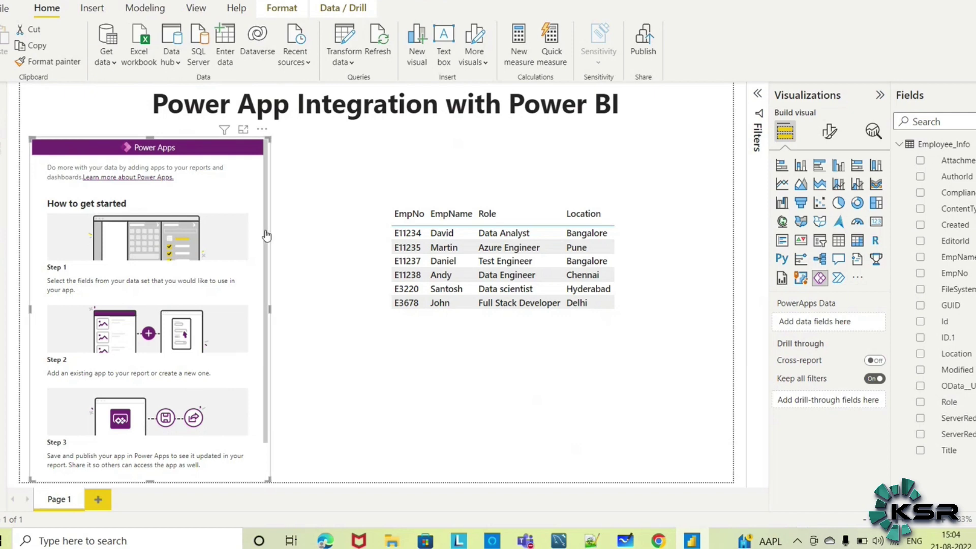
mouse_move(266, 235)
left_mouse_down()
mouse_move(266, 268)
mouse_move(266, 237)
left_mouse_up()
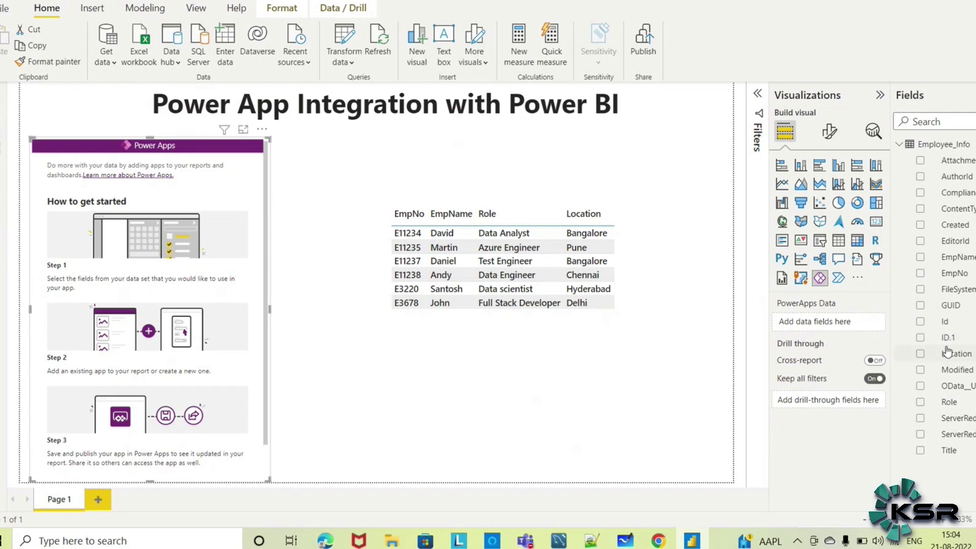
left_click(920, 321)
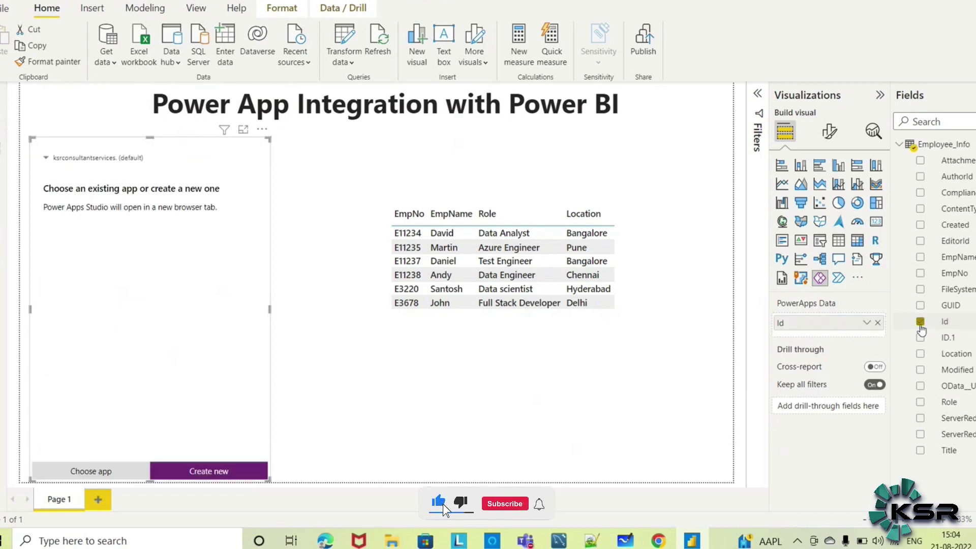
Add EmpNo, EmpName, Role and Location to the Power Apps visual and choose an existing app
left_click(920, 274)
left_click(919, 257)
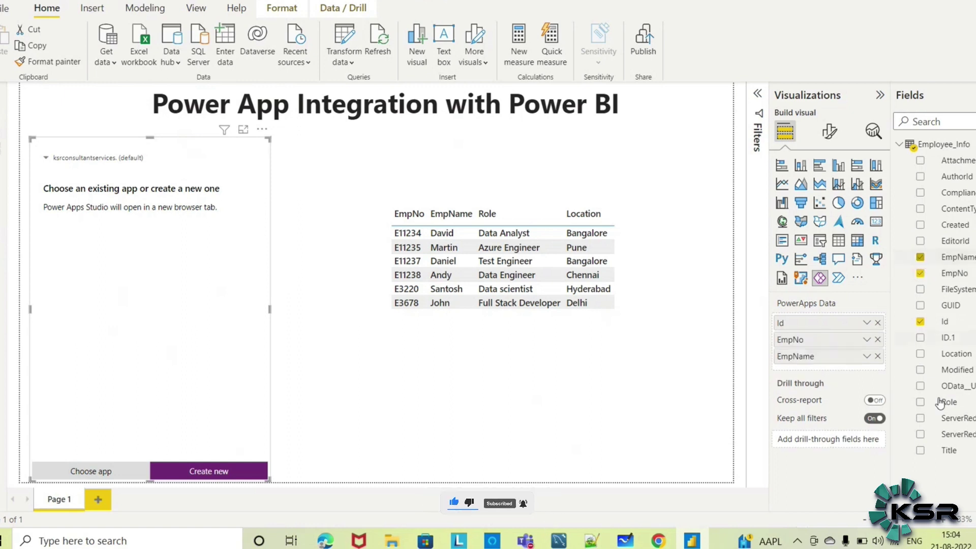
left_click(920, 402)
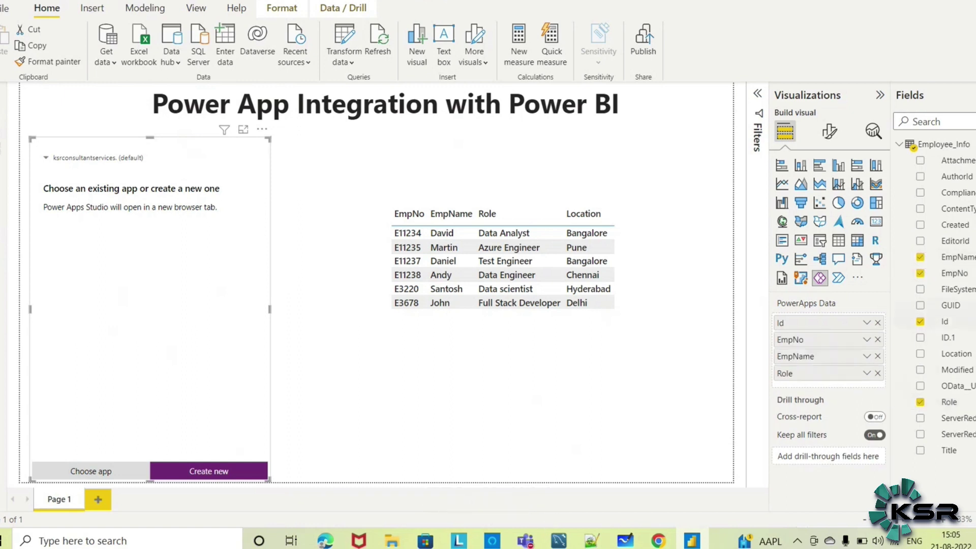
left_click(920, 354)
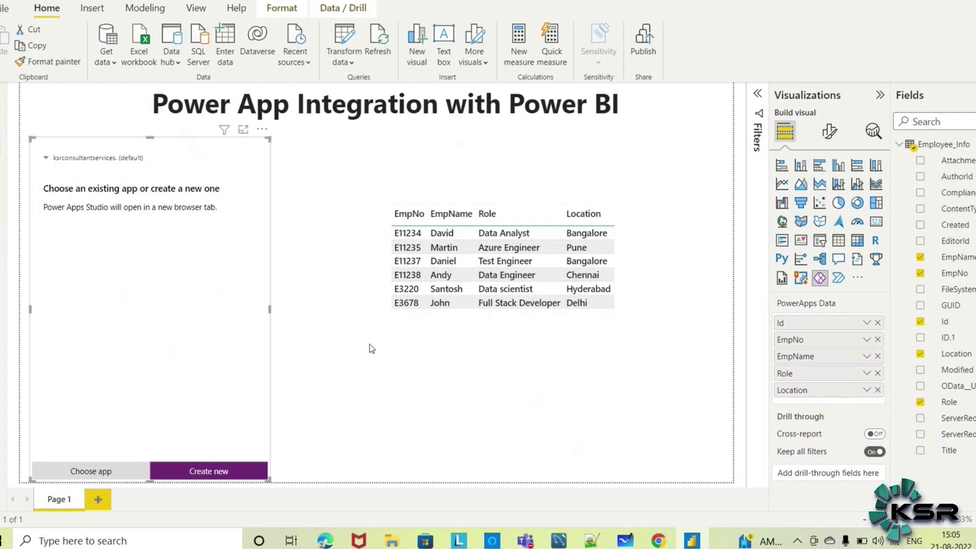
left_click(90, 473)
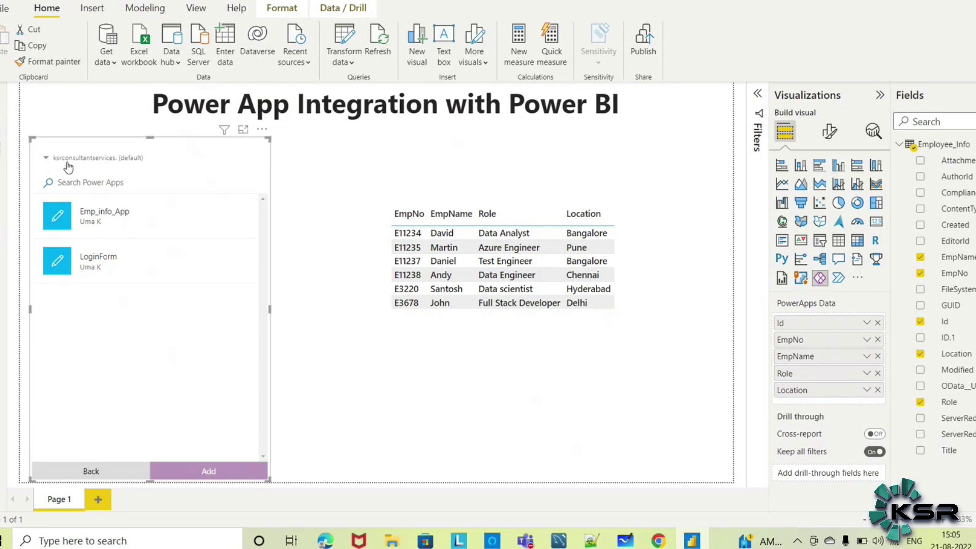
Select Emp_info_App, add it to the visual, and skip saving in Power Apps Studio
left_click(169, 224)
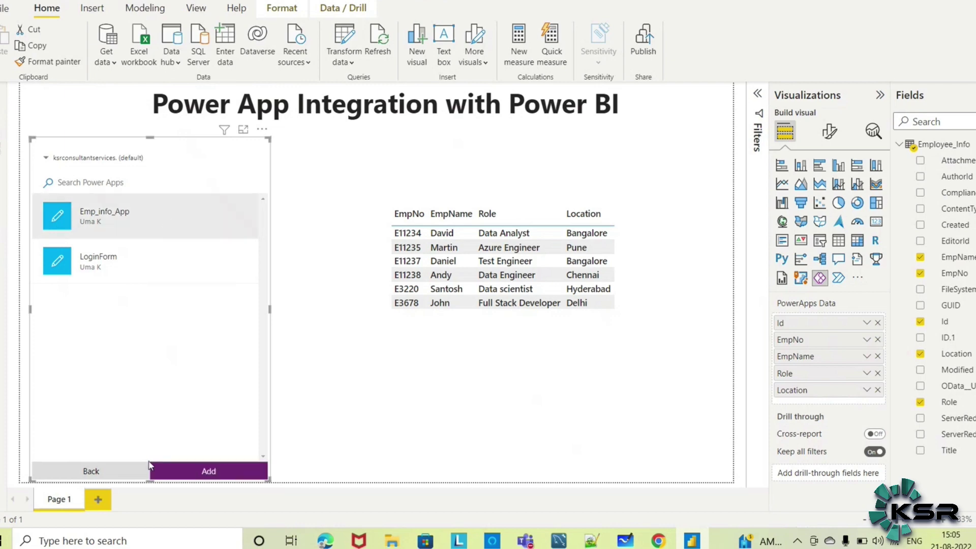
left_click(208, 475)
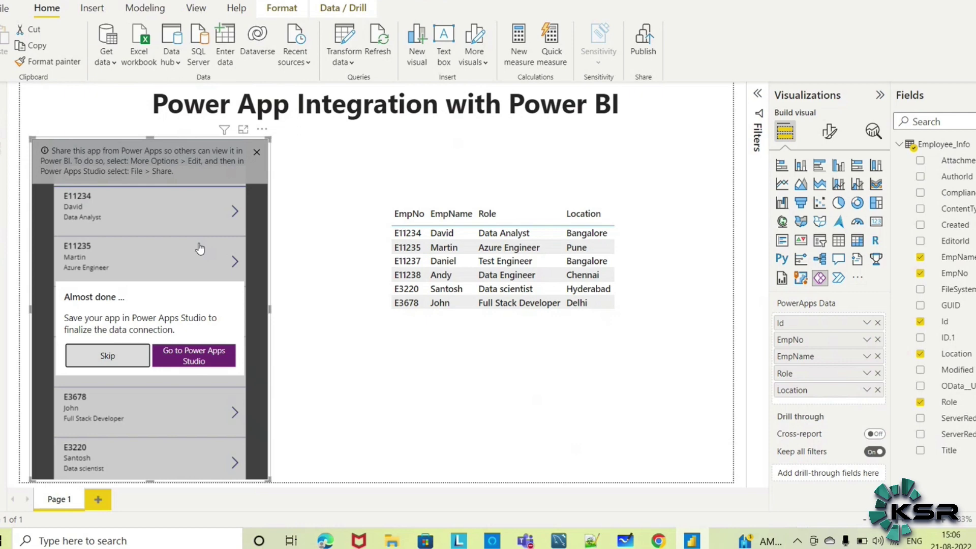
left_click(113, 360)
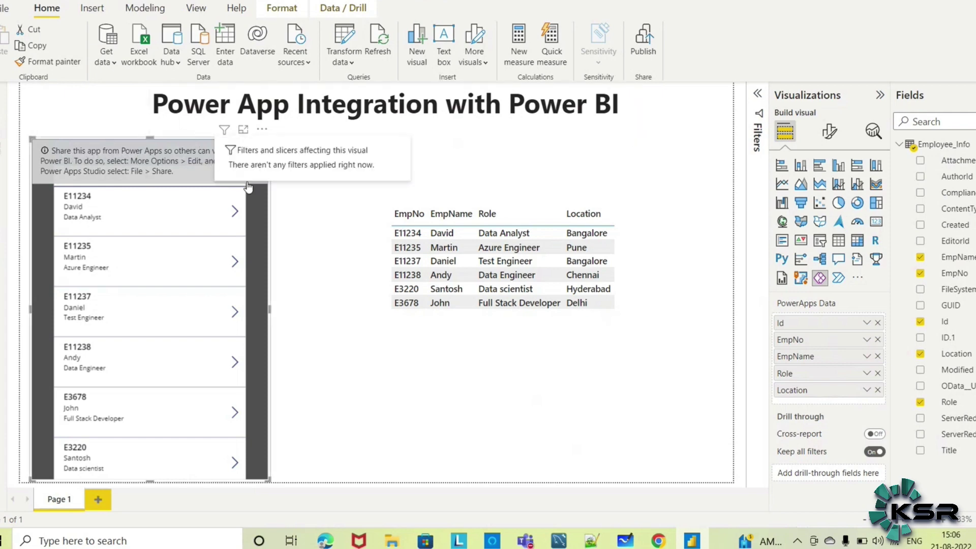
Deselect the Power Apps visual and close the app's sharing info banner
left_click(294, 200)
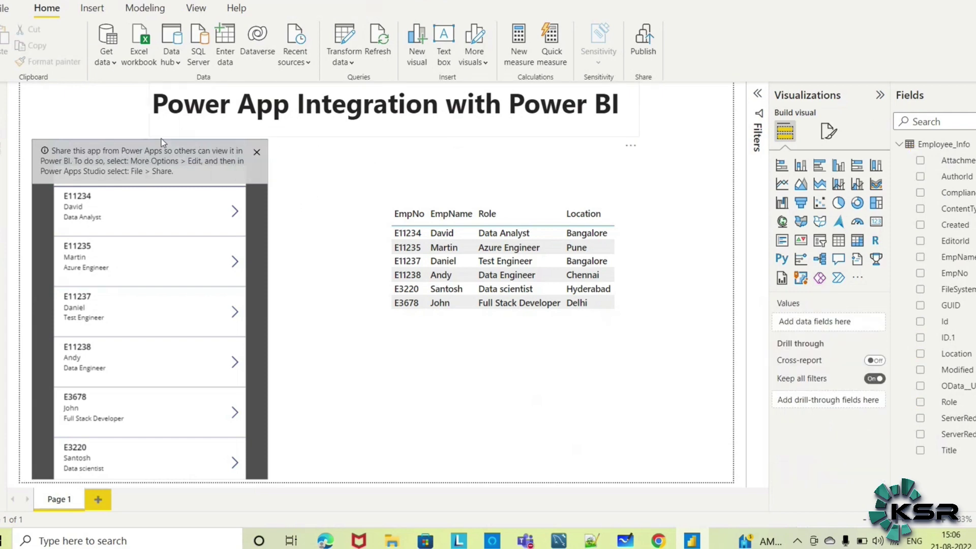
left_click(257, 154)
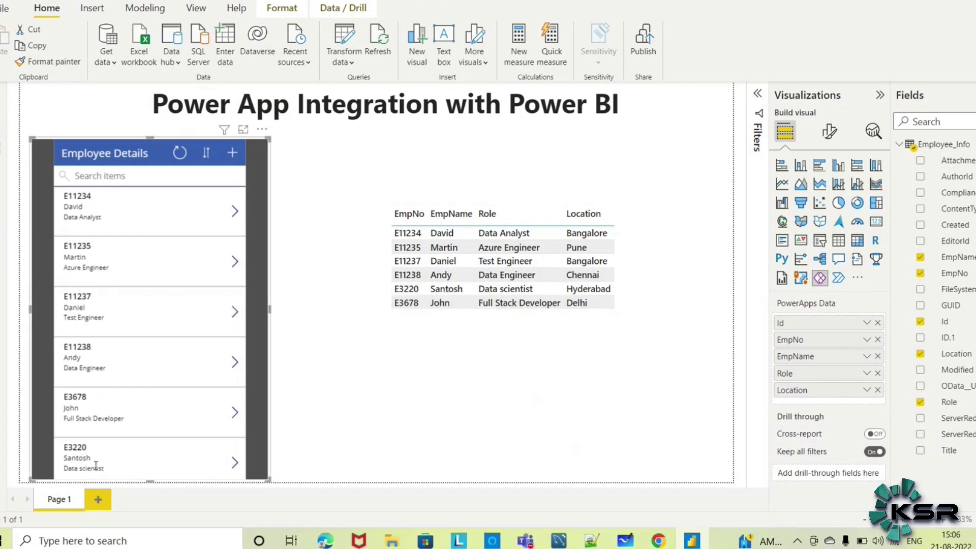
Edit E3220's record in the embedded app, replace Hyderabad with Bangalore, save it, and select the employee table
left_click(233, 463)
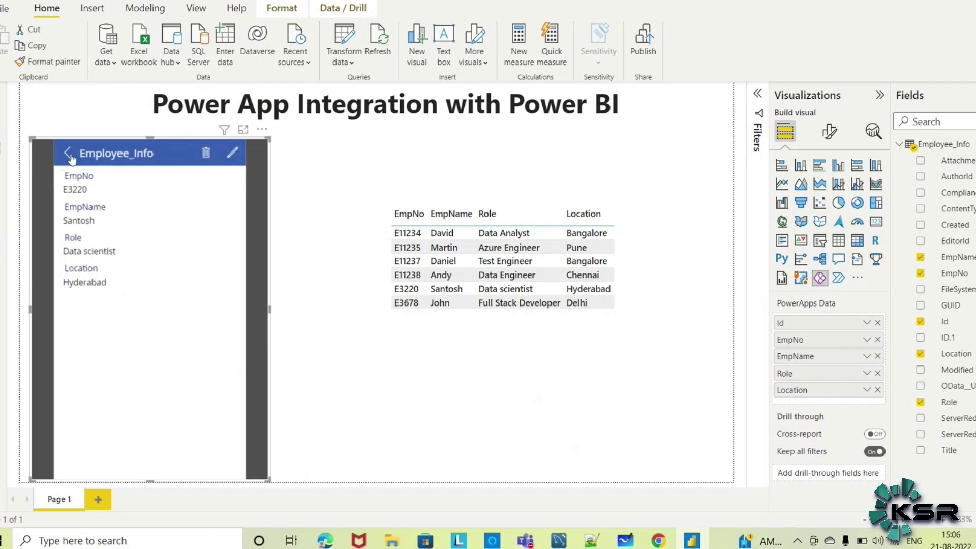
left_click(232, 159)
left_click_drag(124, 324, 60, 325)
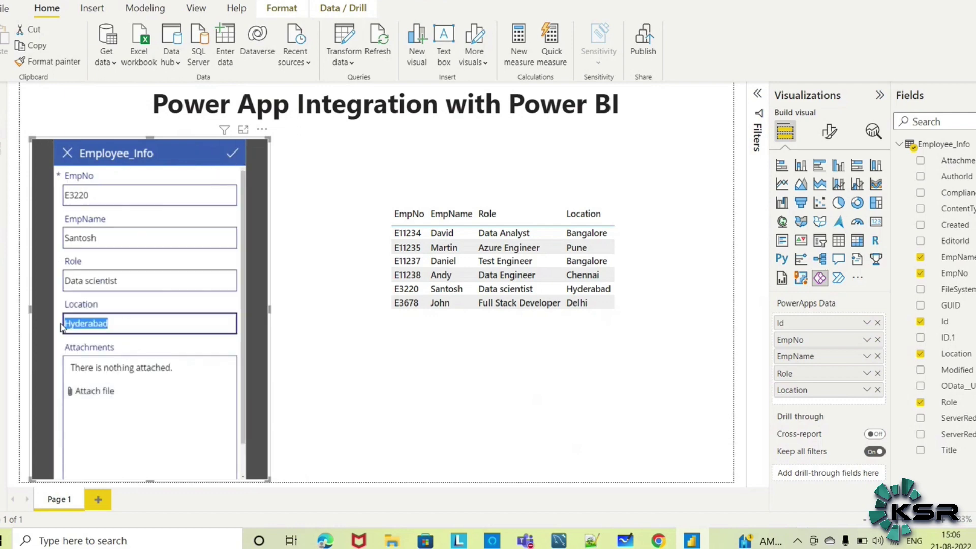
type("Bangalore")
left_click(234, 154)
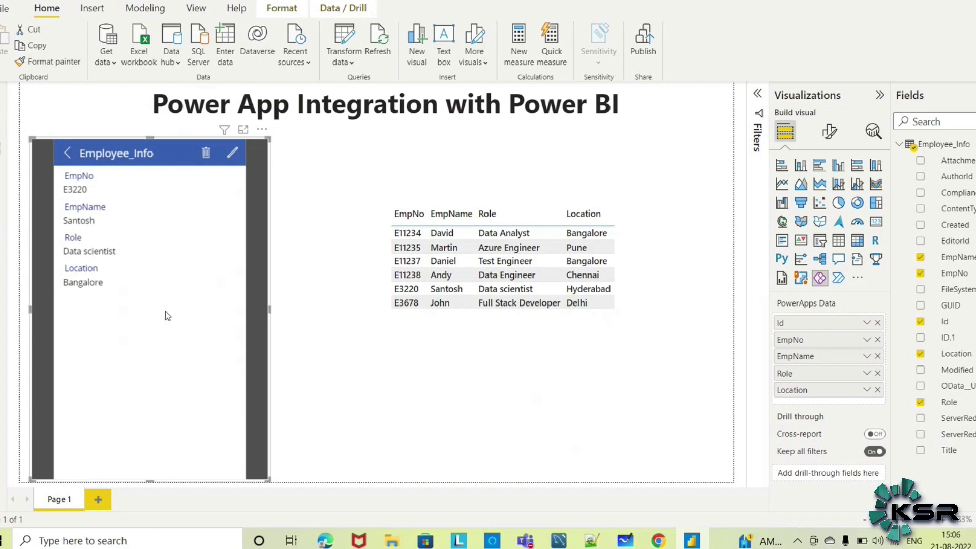
left_click(441, 333)
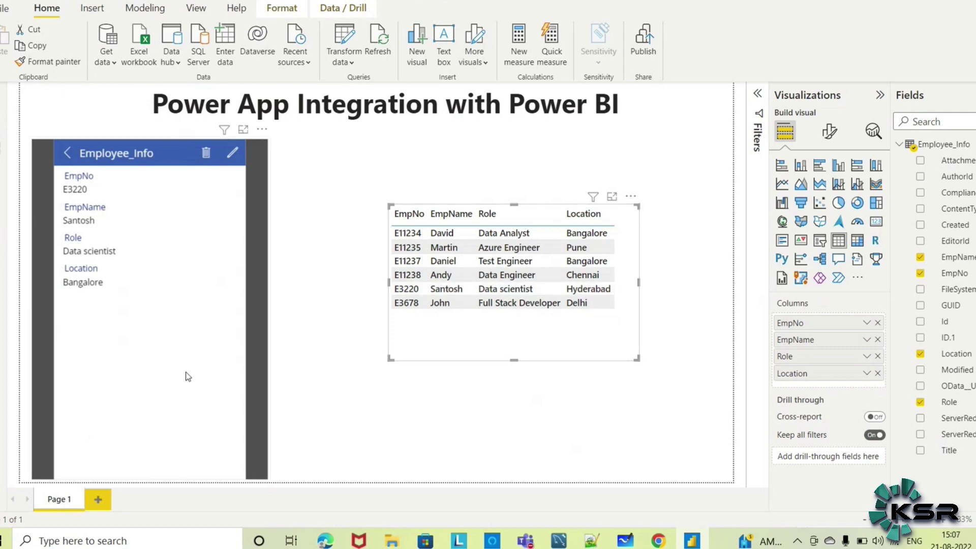
left_click(325, 541)
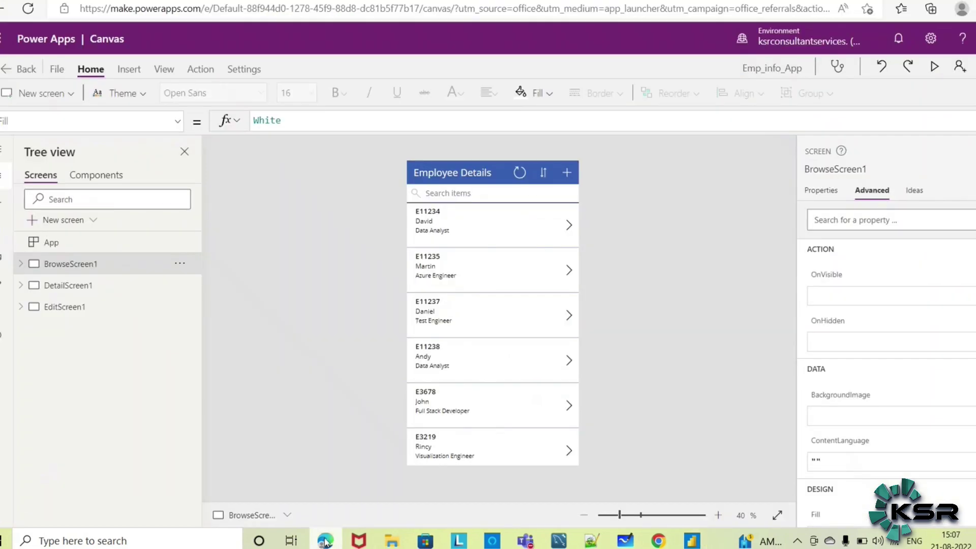
key("ctrl+Tab")
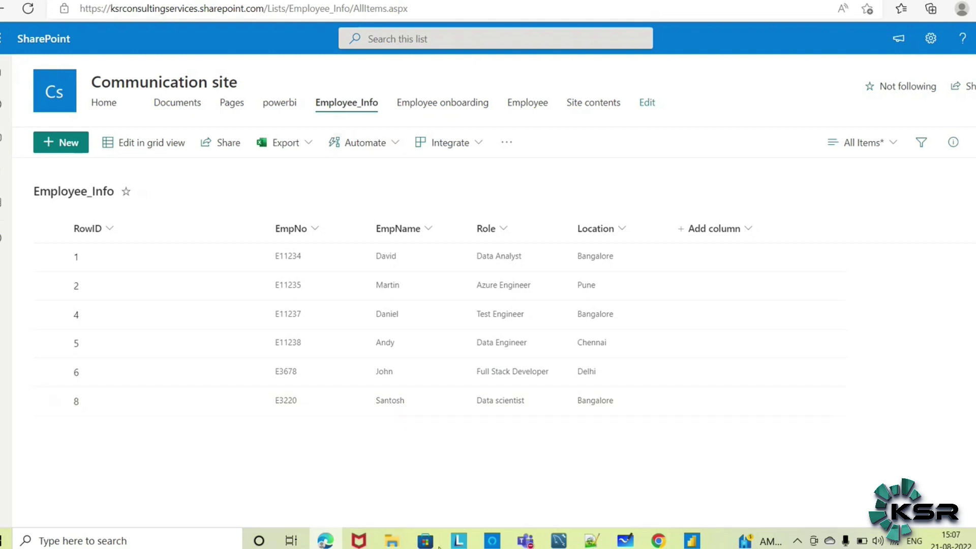
left_click(693, 541)
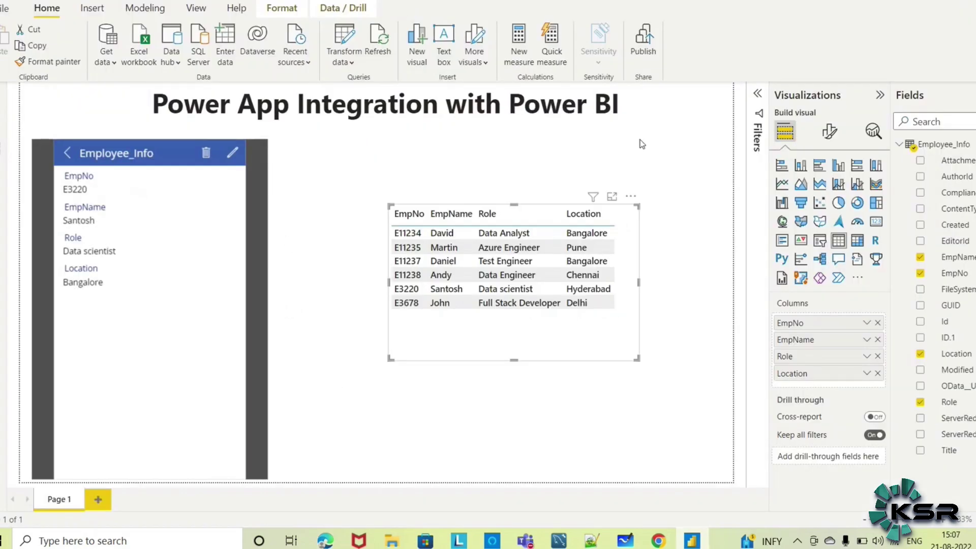
Refresh the report so the Employee_Info data reloads
left_click(381, 42)
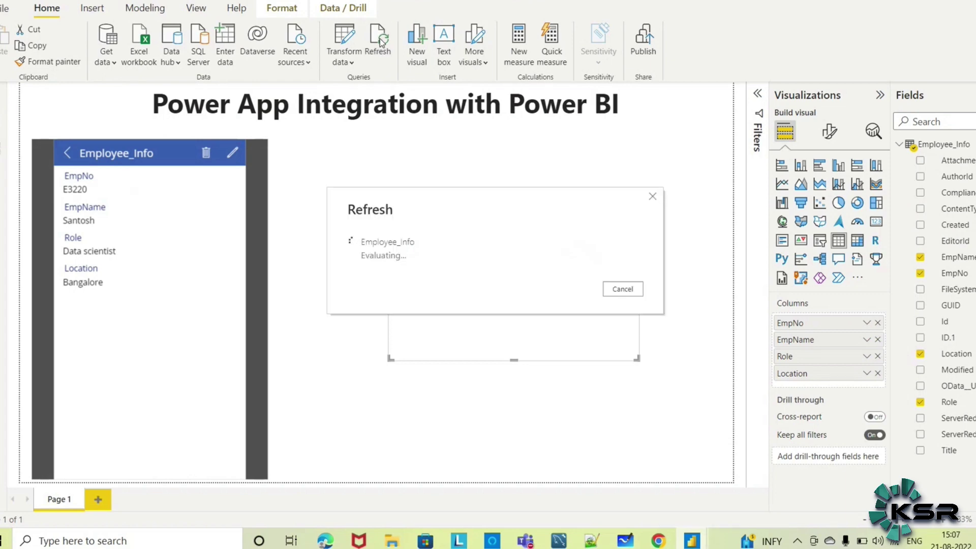